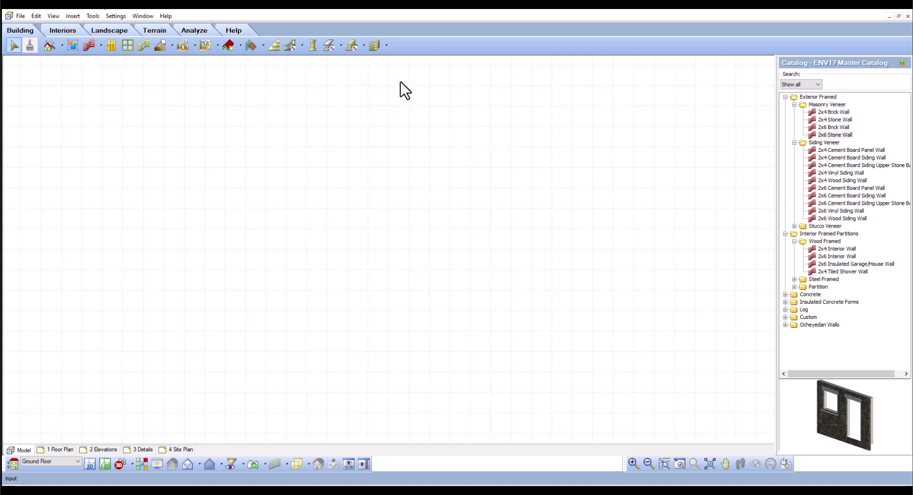
{"action": "left_click", "coordinate": [73, 16]}
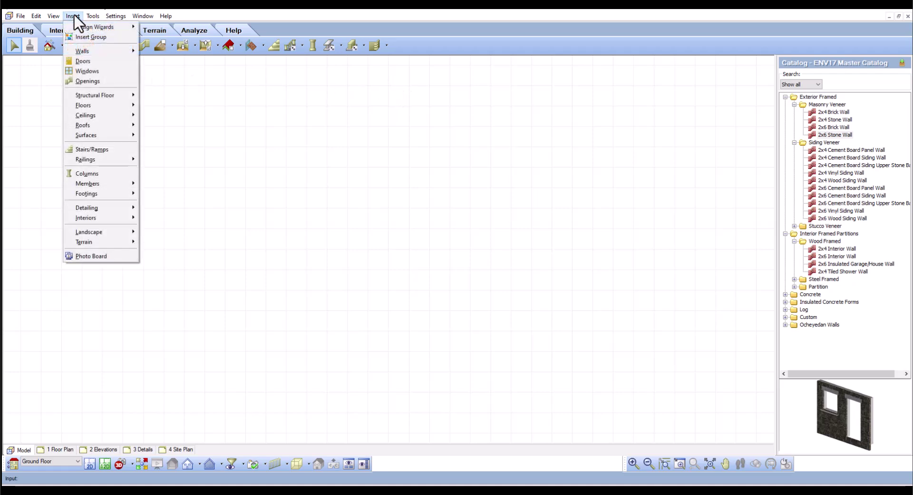
{"action": "mouse_move", "coordinate": [87, 47]}
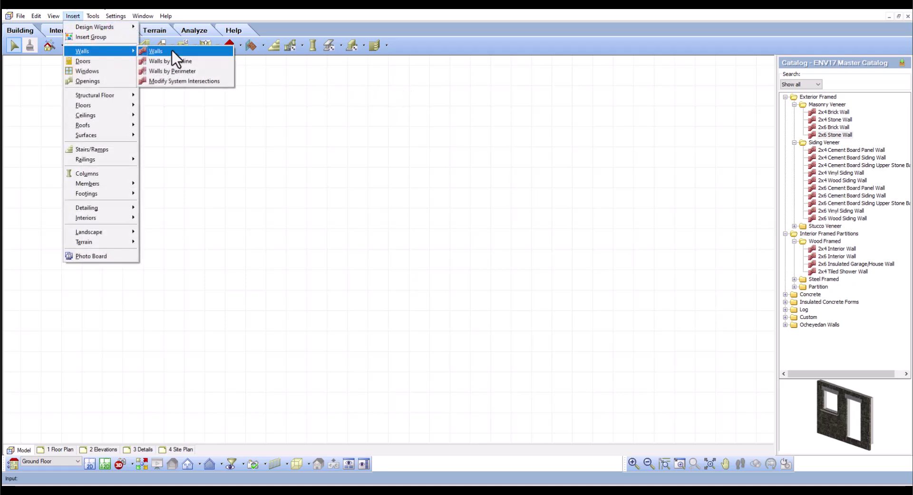
{"action": "key", "text": "Escape"}
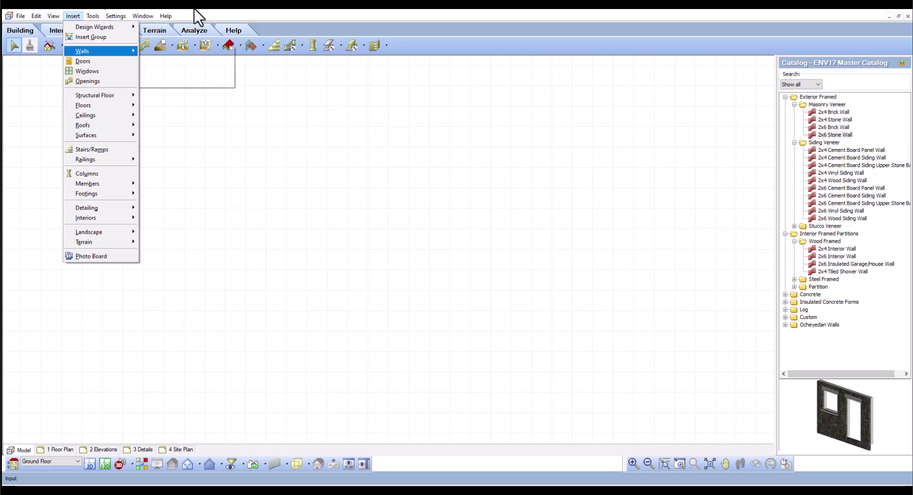
{"action": "key", "text": "Escape"}
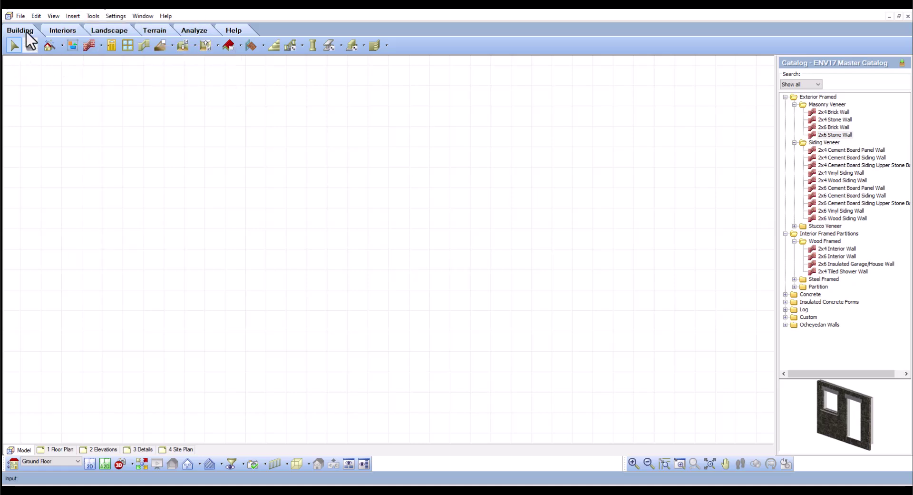
Start the Walls command and open the 2x6 Stone Wall catalog element for editing.
{"action": "left_click", "coordinate": [100, 46]}
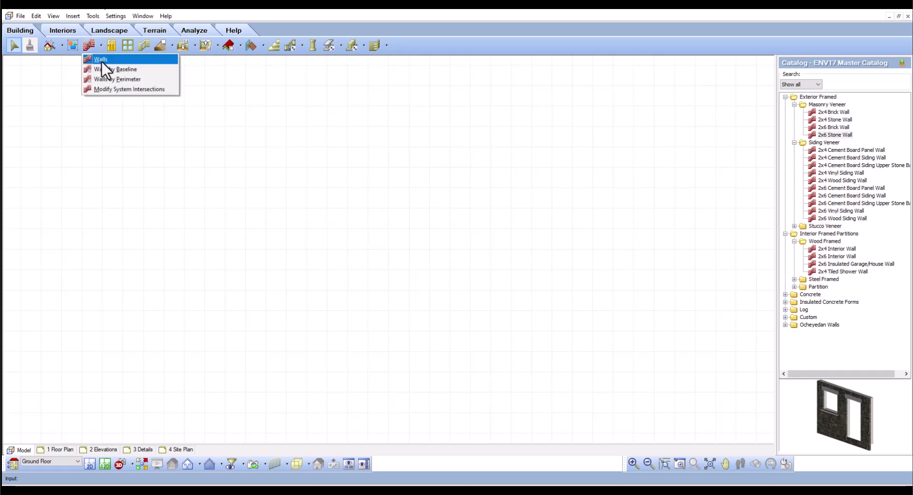
{"action": "left_click", "coordinate": [101, 60]}
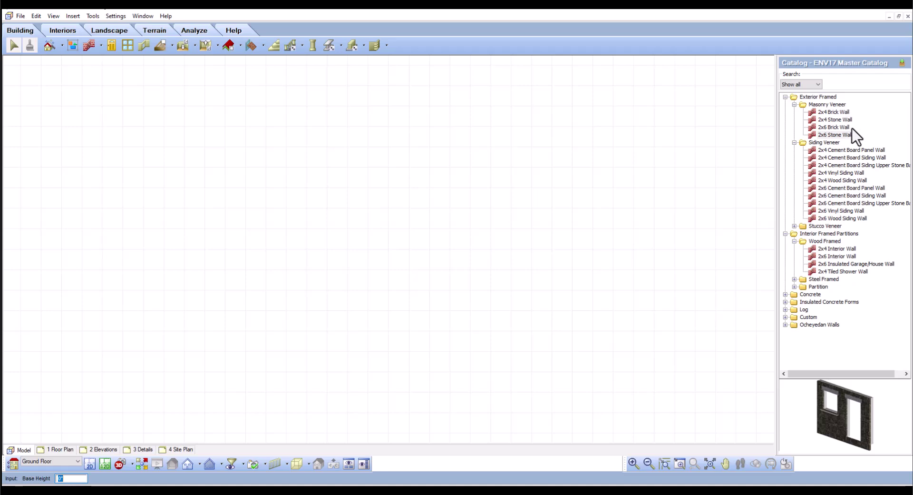
{"action": "right_click", "coordinate": [838, 136]}
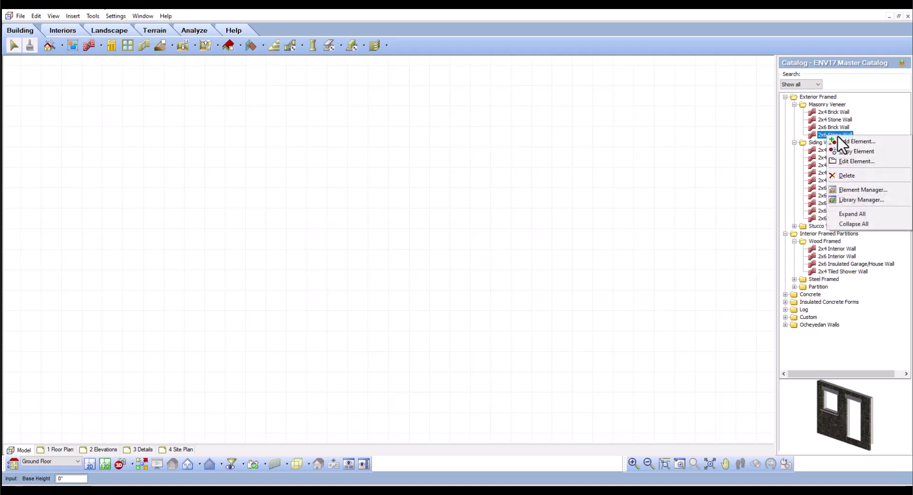
{"action": "left_click", "coordinate": [849, 162]}
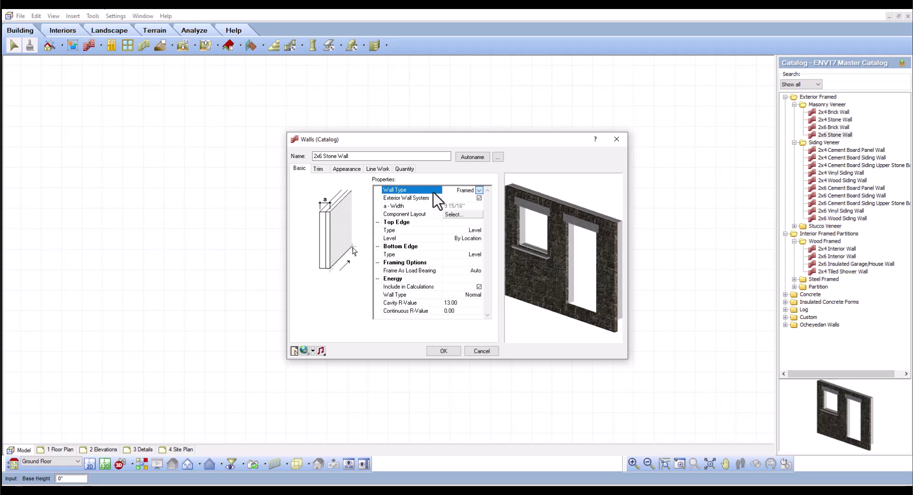
Choose Framed as the stone wall's wall type and open its component layout.
{"action": "left_click", "coordinate": [480, 190]}
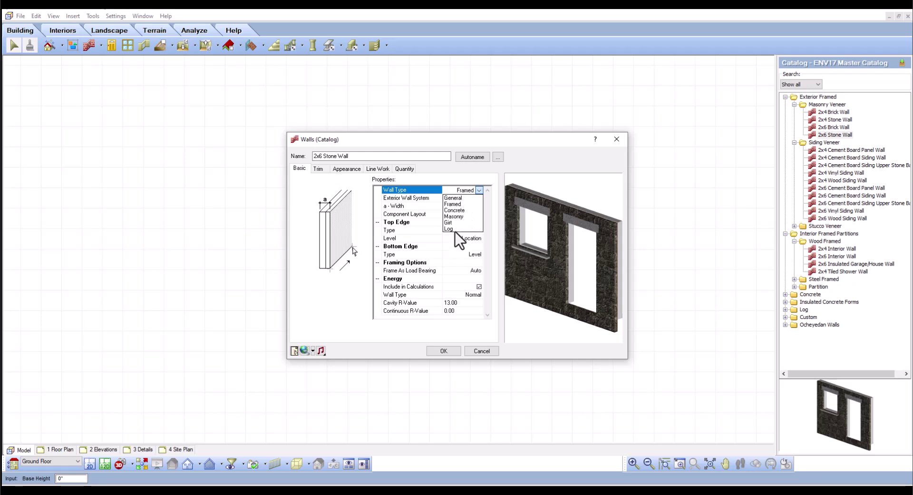
{"action": "left_click", "coordinate": [455, 204]}
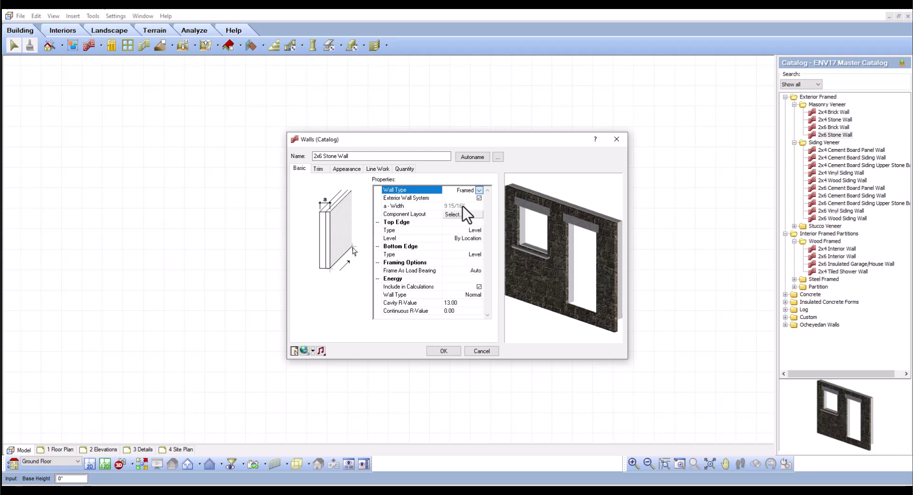
{"action": "left_click", "coordinate": [411, 214]}
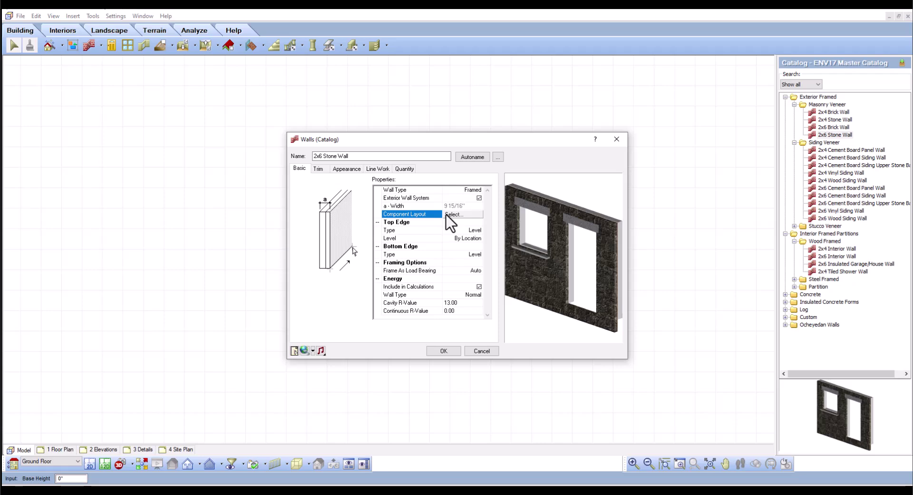
{"action": "left_click", "coordinate": [463, 214]}
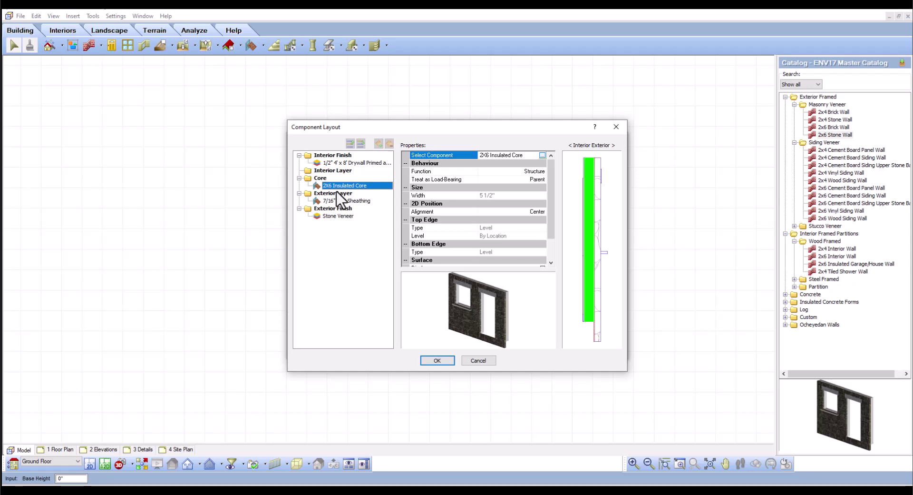
Add the Tile component from the catalog to the wall's interior finish, next to the drywall.
{"action": "left_click", "coordinate": [350, 163]}
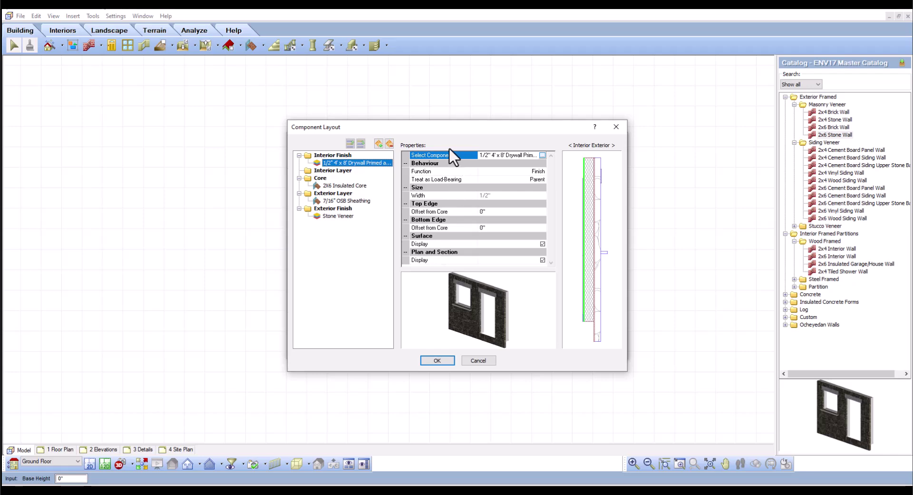
{"action": "left_click", "coordinate": [378, 141]}
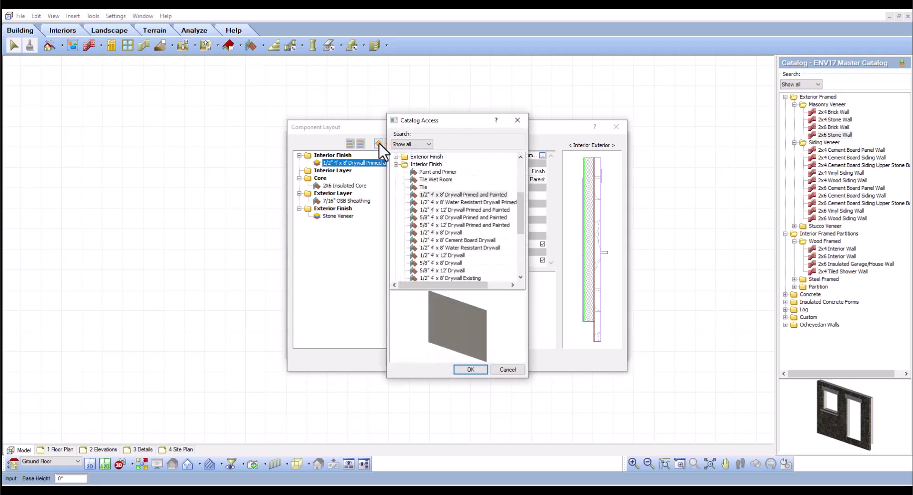
{"action": "left_click", "coordinate": [424, 187]}
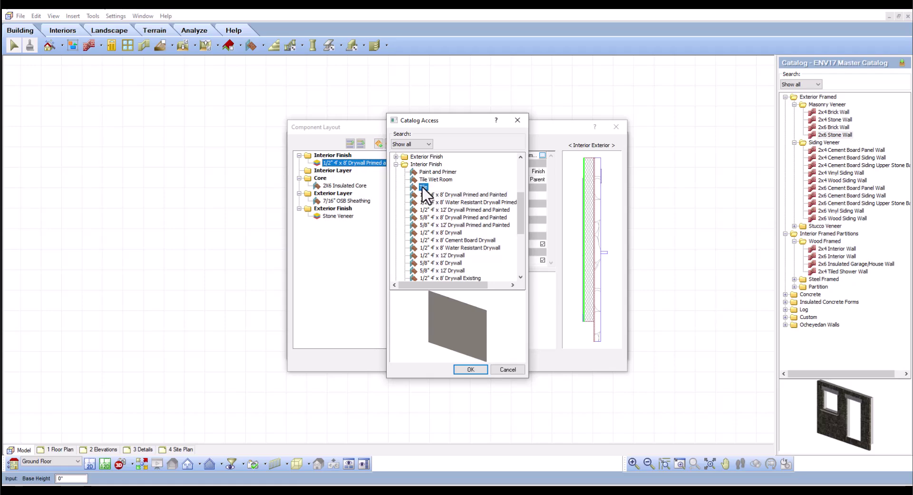
{"action": "left_click", "coordinate": [470, 370]}
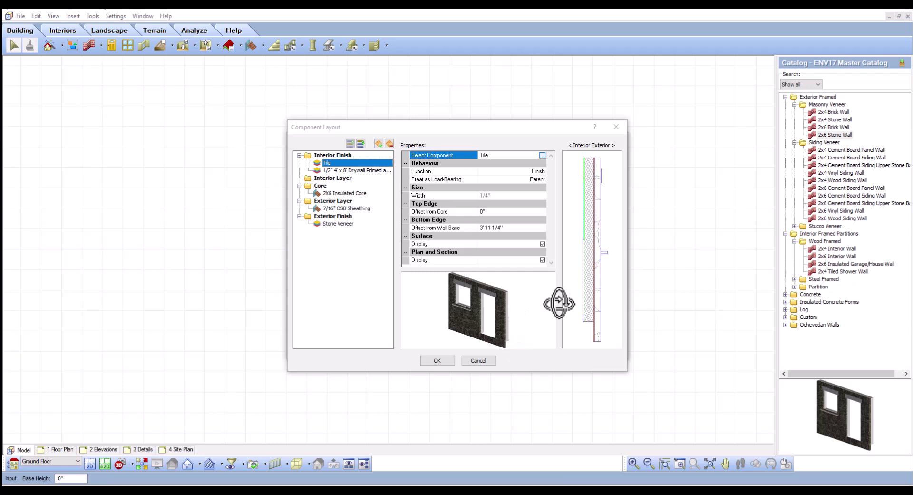
Move the Tile component below the drywall in the interior finish and remove it from the layout.
{"action": "left_click_drag", "start_coordinate": [514, 339], "coordinate": [535, 323]}
{"action": "right_click", "coordinate": [479, 321]}
{"action": "left_click", "coordinate": [509, 369]}
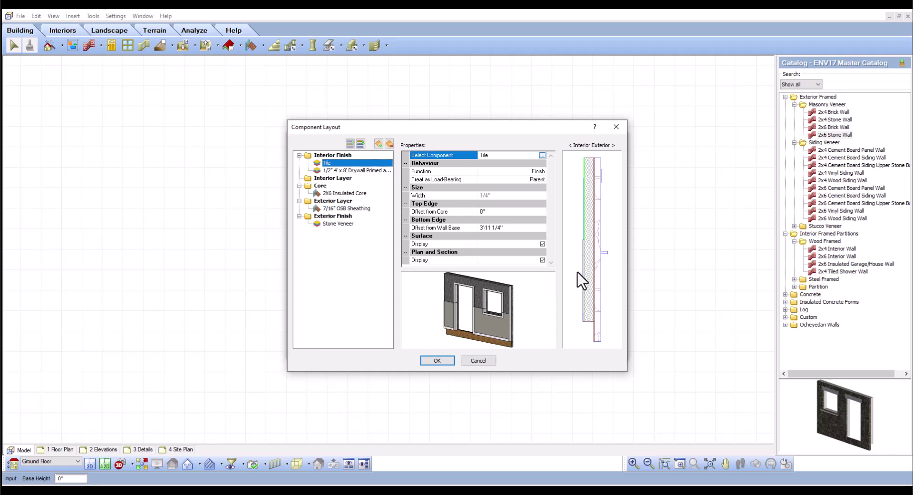
{"action": "left_click", "coordinate": [360, 143]}
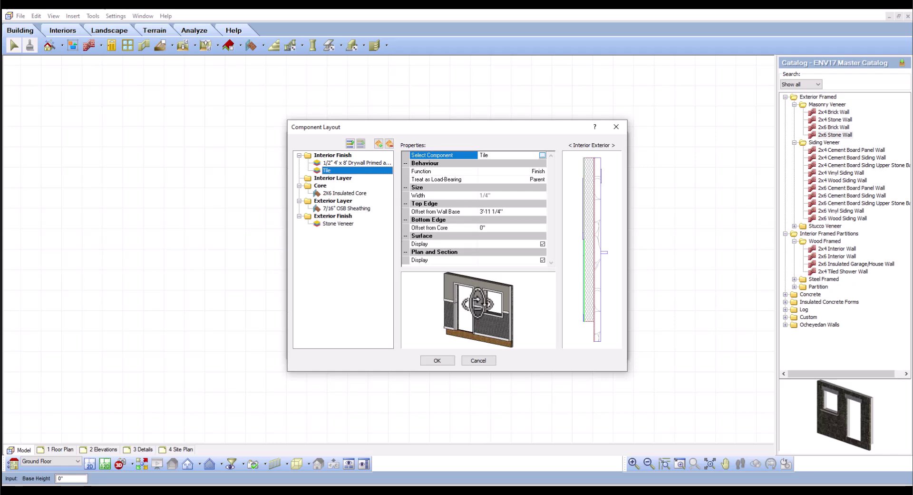
{"action": "left_click", "coordinate": [390, 143]}
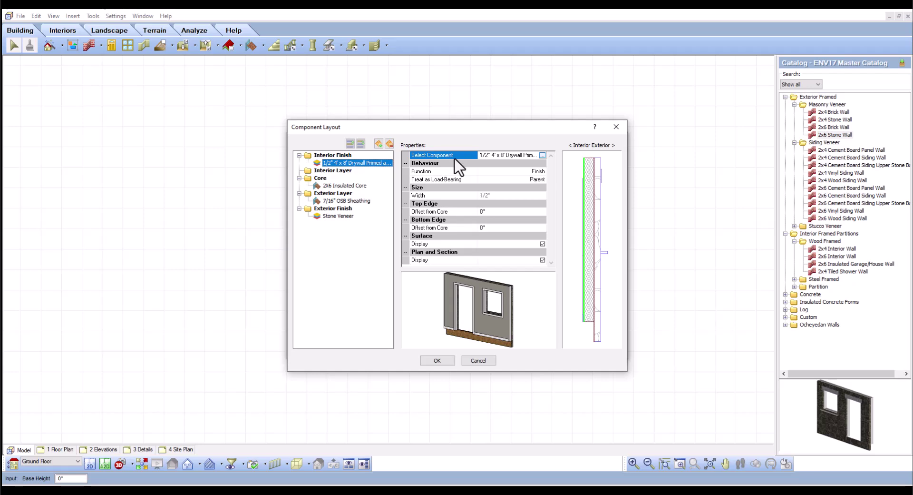
Review the size, appearance, line work and quantity settings of the 1/2" 4' x 8' Drywall Primed and Painted component in the catalog.
{"action": "left_click", "coordinate": [542, 155]}
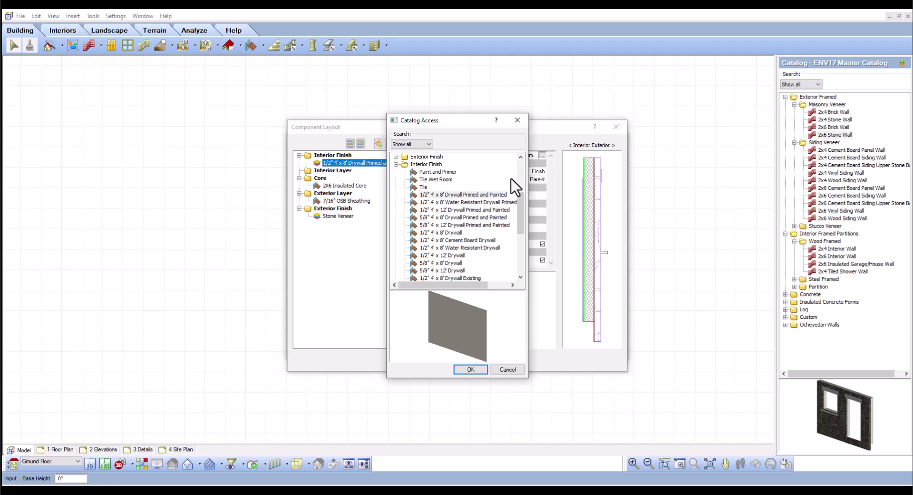
{"action": "right_click", "coordinate": [452, 195]}
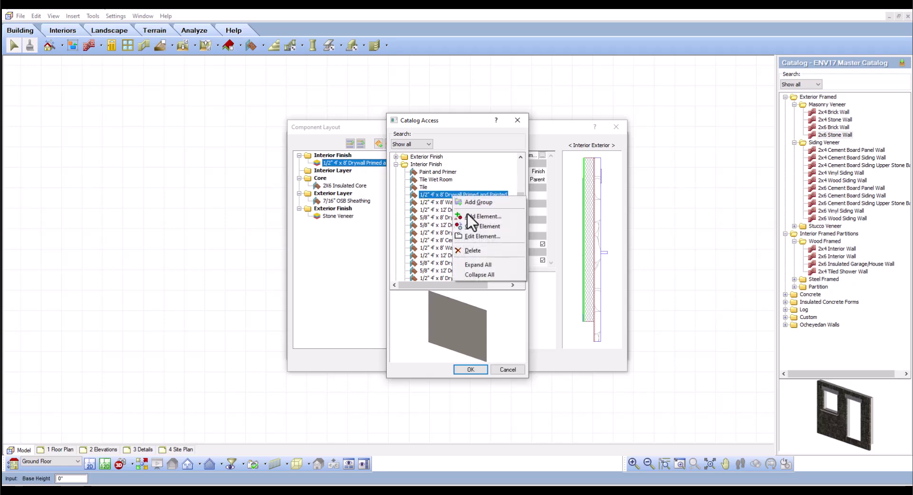
{"action": "left_click", "coordinate": [475, 235]}
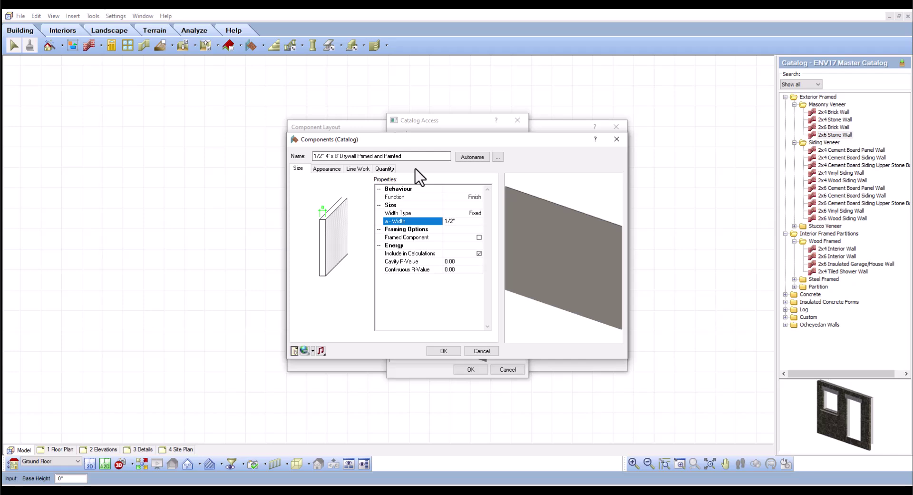
{"action": "left_click", "coordinate": [332, 170]}
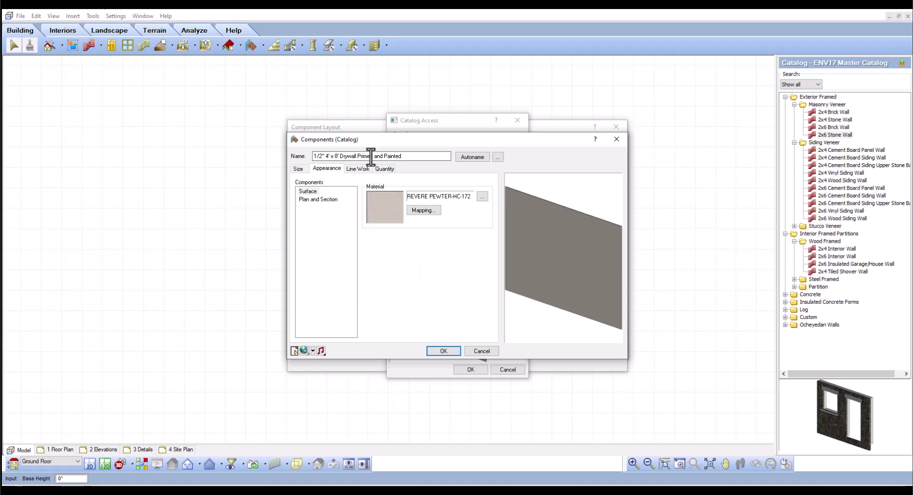
{"action": "left_click", "coordinate": [359, 170]}
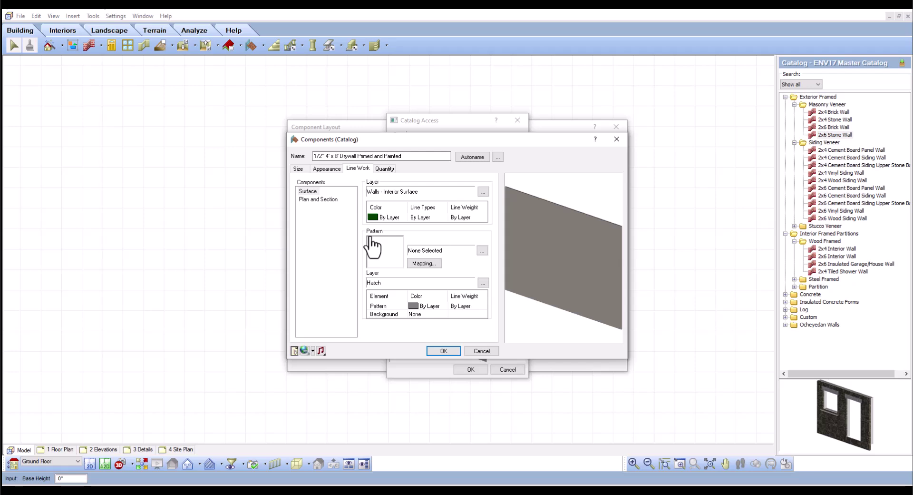
{"action": "left_click", "coordinate": [384, 170]}
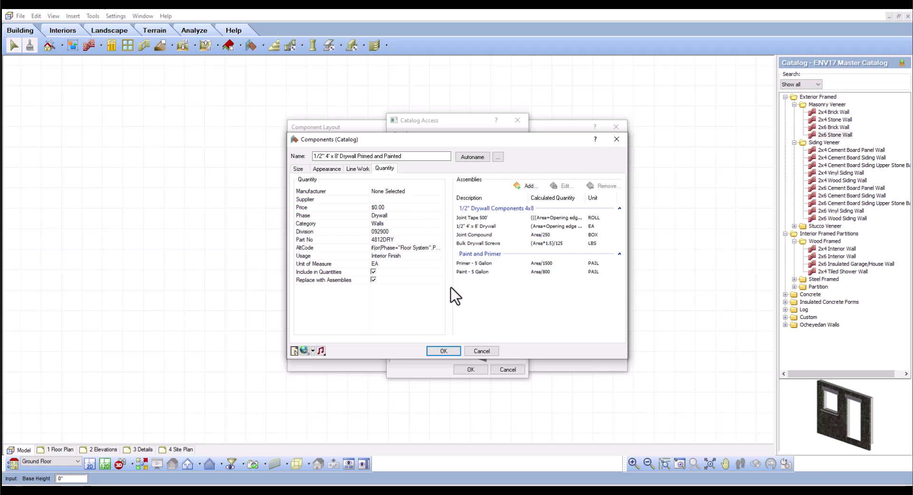
{"action": "left_click", "coordinate": [444, 351]}
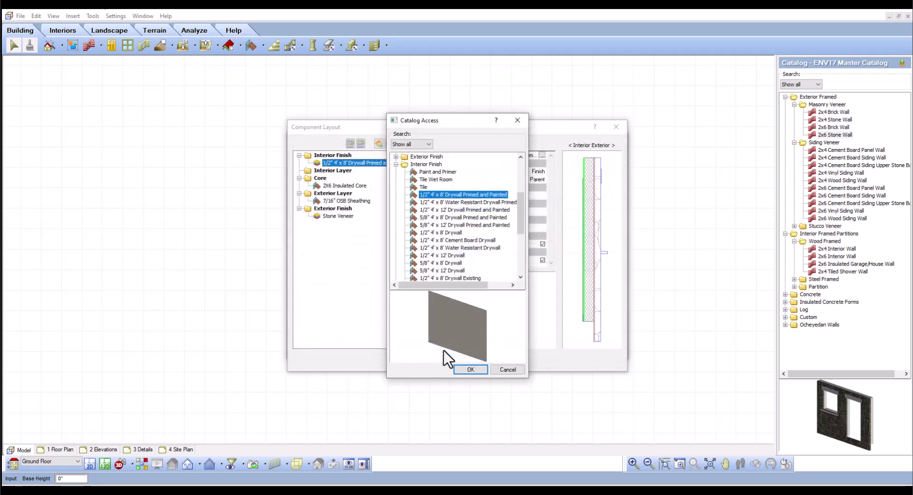
{"action": "left_click", "coordinate": [469, 370]}
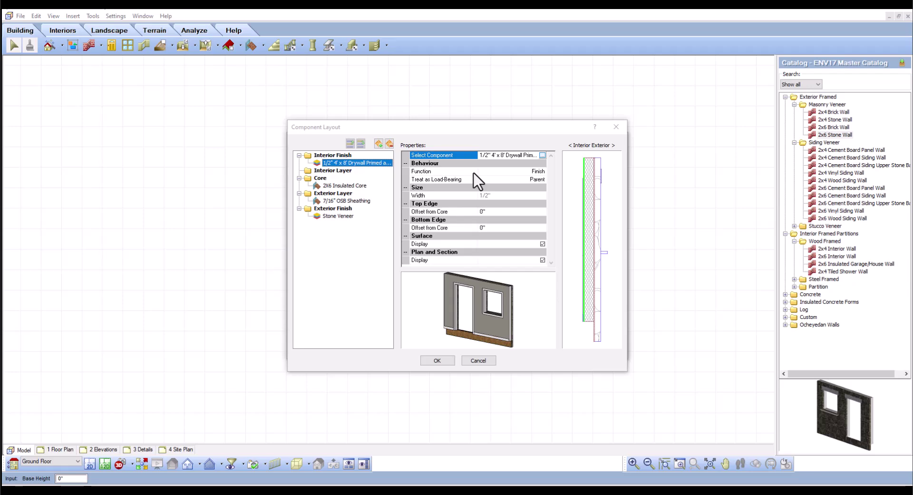
Choose Finish as the function of the interior drywall component.
{"action": "left_click", "coordinate": [542, 172]}
{"action": "left_click", "coordinate": [542, 172]}
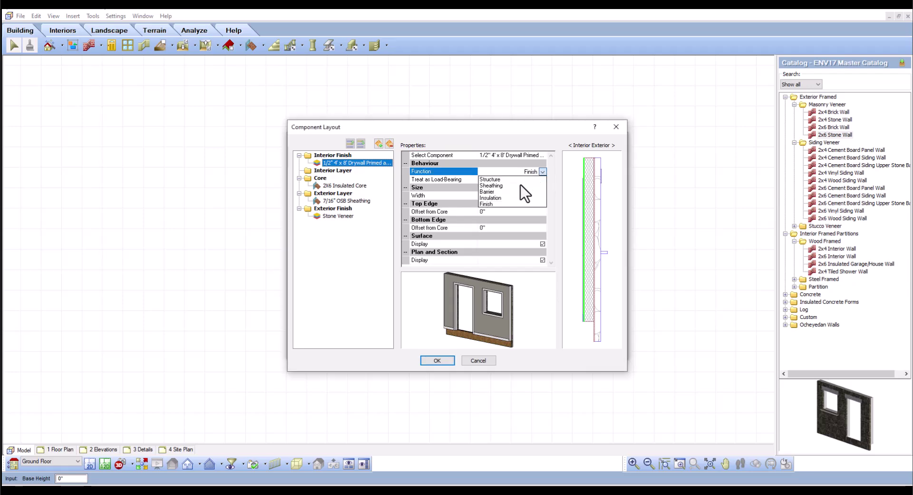
{"action": "left_click", "coordinate": [487, 204]}
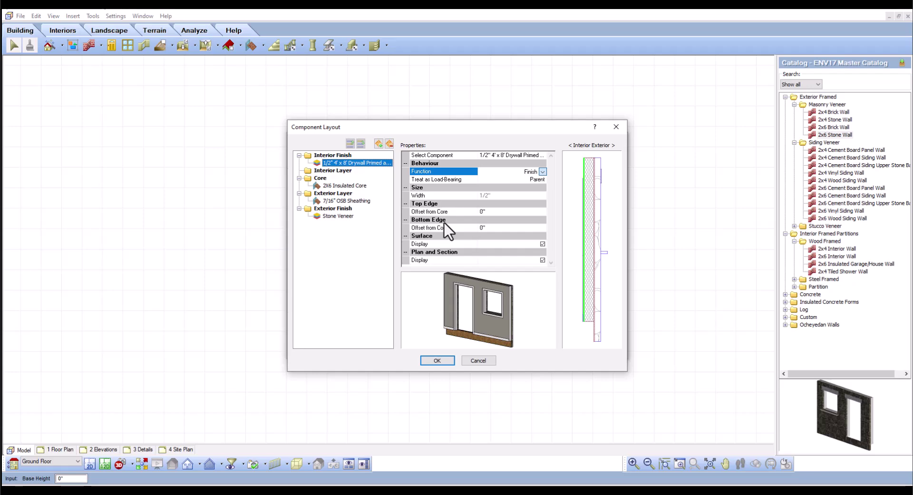
Set the drywall's top edge offset from core to 1'.
{"action": "left_click", "coordinate": [498, 213]}
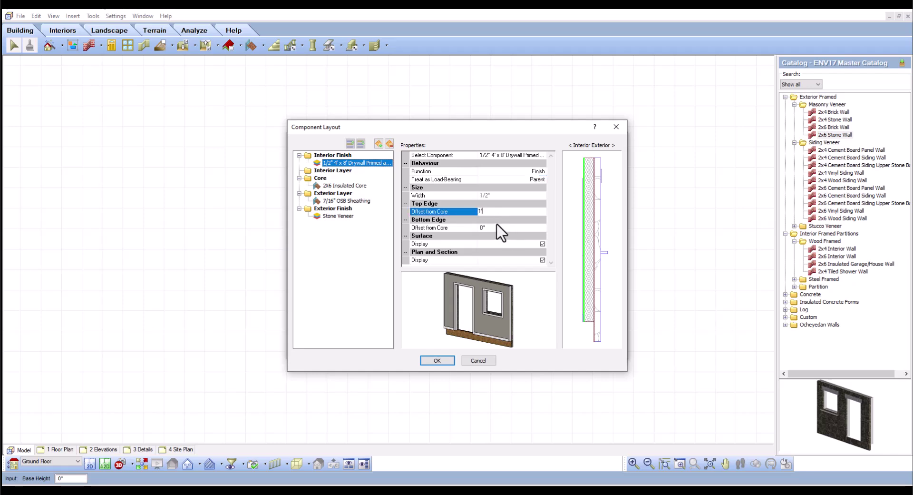
{"action": "type", "text": "1'"}
{"action": "left_click", "coordinate": [498, 227]}
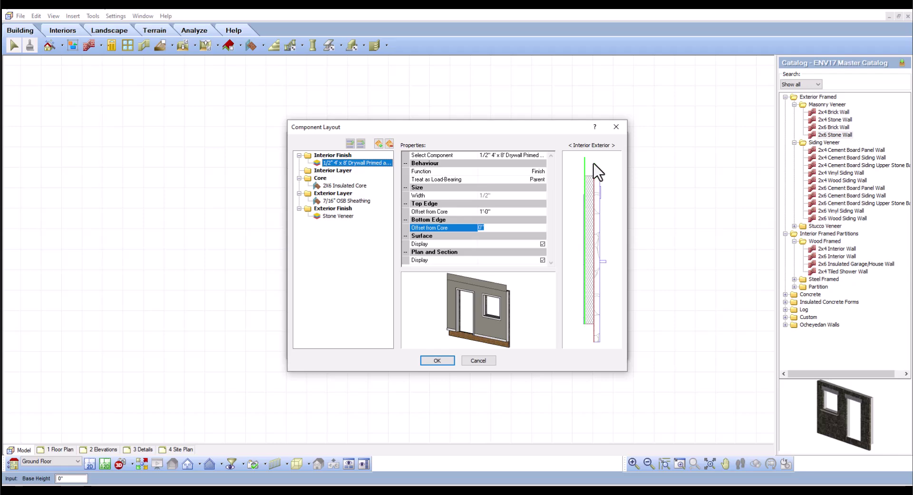
Set the drywall's top edge offset from core to -1' and check the result in the wall preview.
{"action": "left_click", "coordinate": [479, 211]}
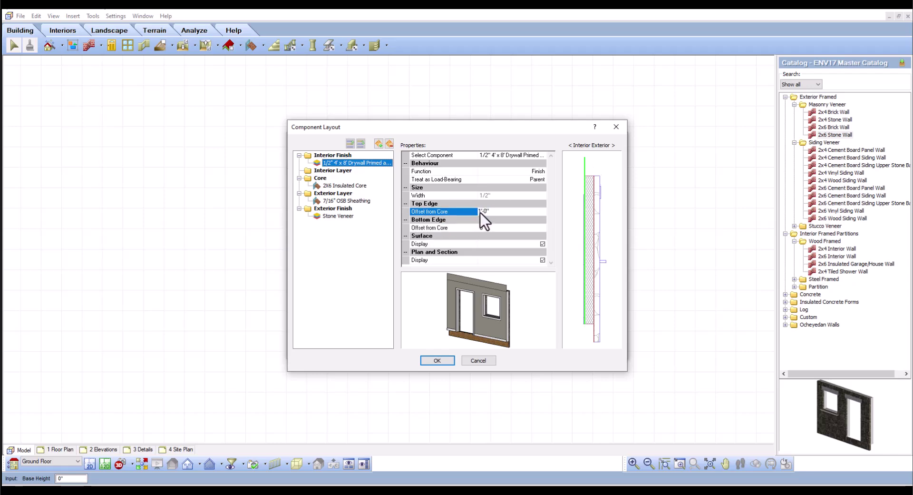
{"action": "type", "text": "-1'"}
{"action": "left_click", "coordinate": [498, 226]}
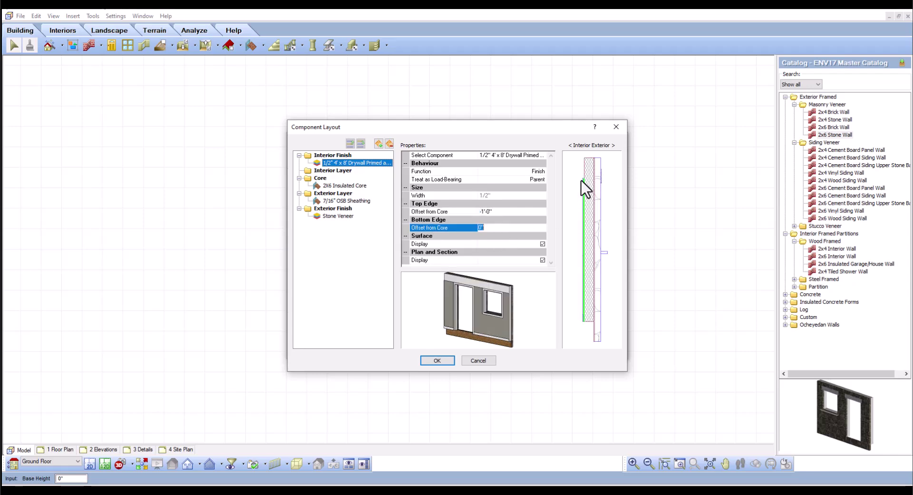
{"action": "left_click", "coordinate": [485, 213]}
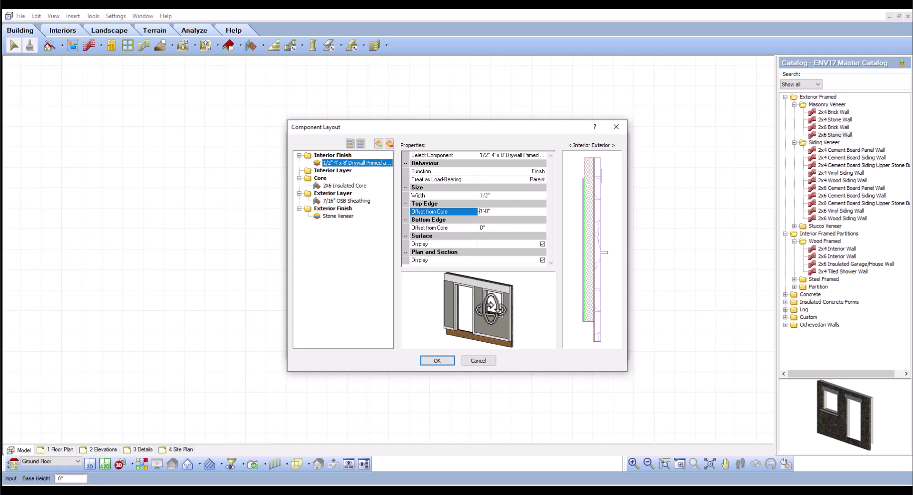
{"action": "left_click_drag", "start_coordinate": [475, 296], "coordinate": [521, 296]}
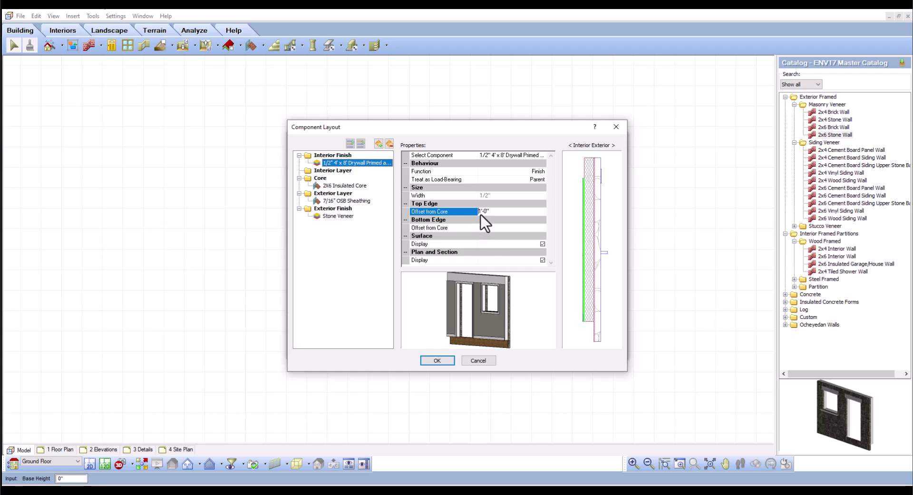
Try a 1' top edge offset from core for the drywall and reset it to 0".
{"action": "left_click", "coordinate": [496, 229]}
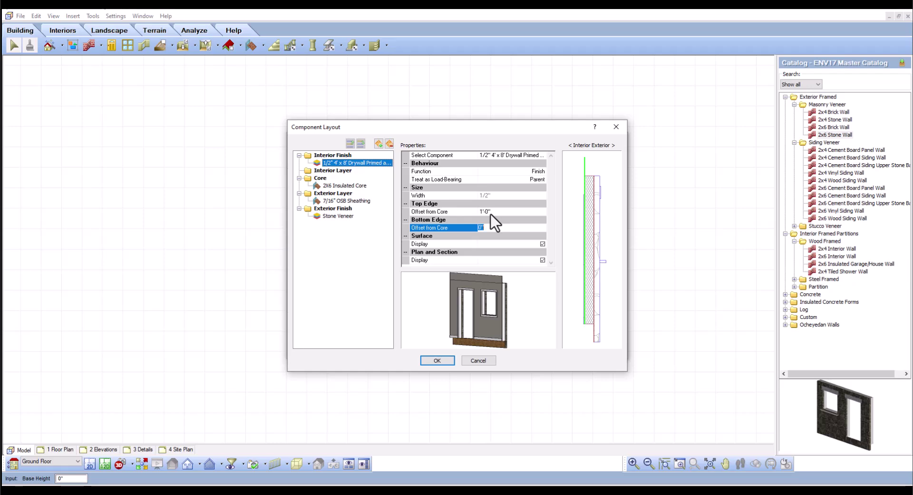
{"action": "left_click", "coordinate": [490, 212]}
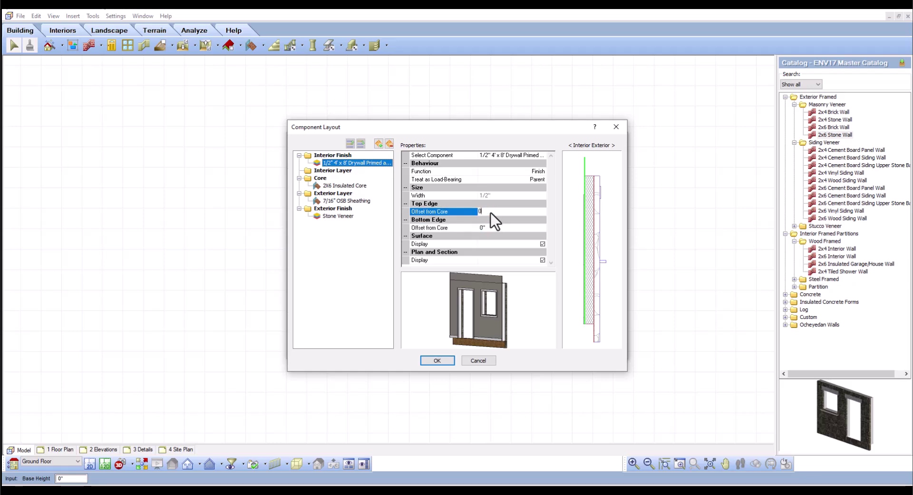
{"action": "type", "text": "0"}
Set the drywall's bottom edge offset from core to 1' and check the result in the wall preview.
{"action": "left_click", "coordinate": [497, 229]}
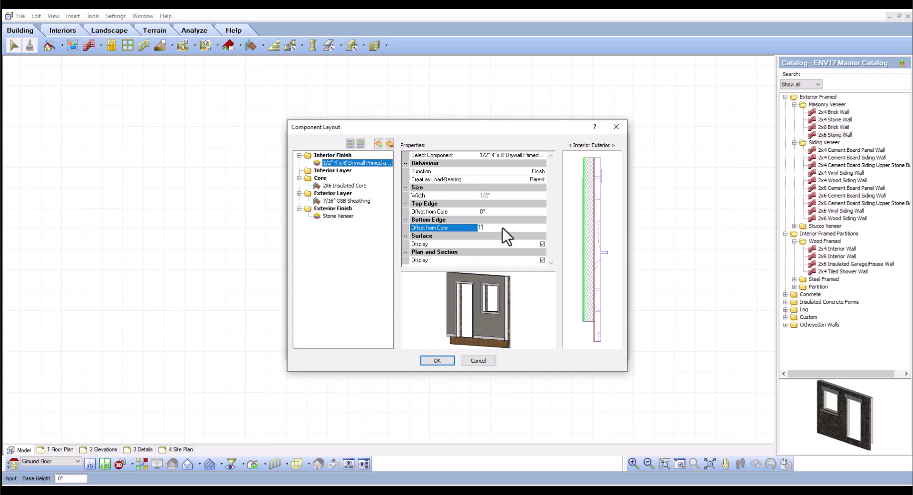
{"action": "left_click", "coordinate": [496, 212]}
{"action": "left_click_drag", "start_coordinate": [510, 332], "coordinate": [561, 315]}
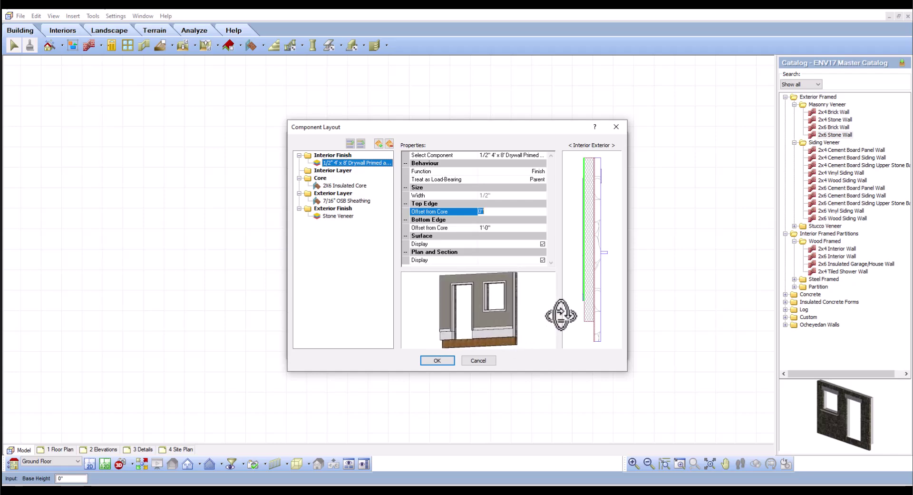
Set the drywall's bottom edge offset from core to -1' and check the result in the wall preview.
{"action": "left_click", "coordinate": [501, 235]}
{"action": "left_click", "coordinate": [480, 227]}
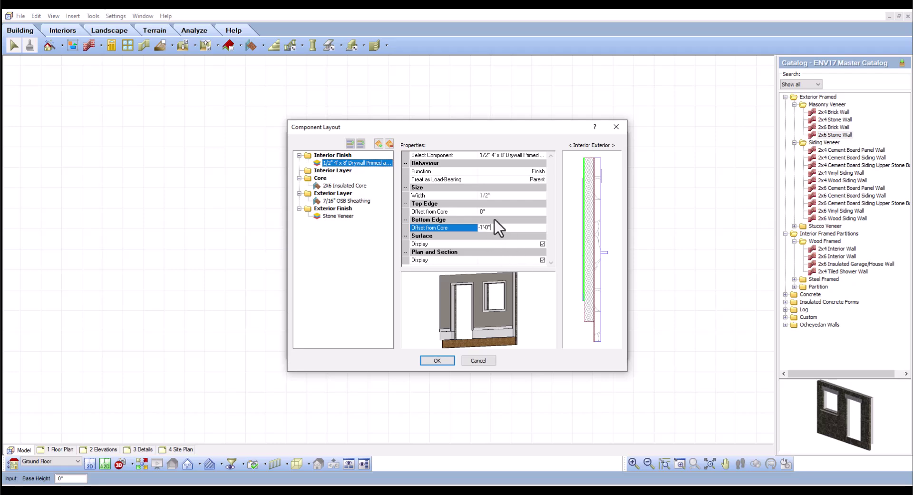
{"action": "left_click", "coordinate": [495, 212]}
{"action": "left_click_drag", "start_coordinate": [528, 313], "coordinate": [533, 310]}
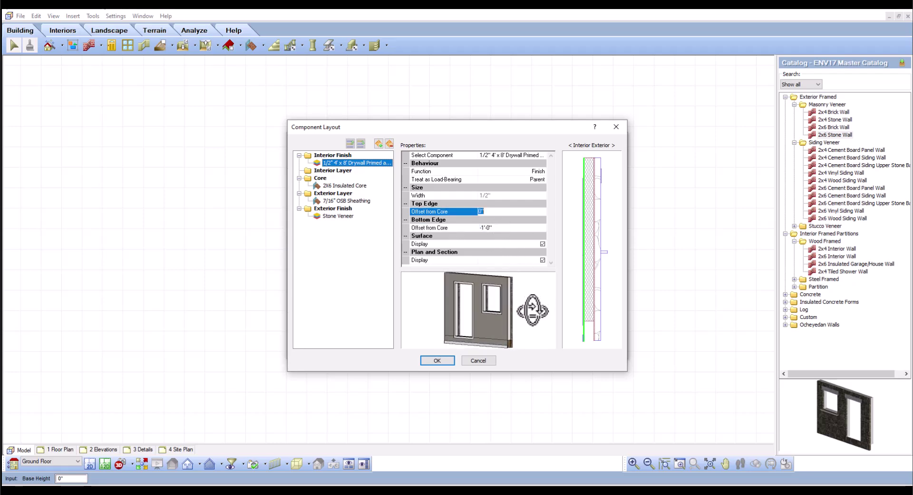
Reset the drywall's bottom edge offset from core to 0" and discard the component layout changes.
{"action": "left_click", "coordinate": [495, 228]}
{"action": "type", "text": "0"}
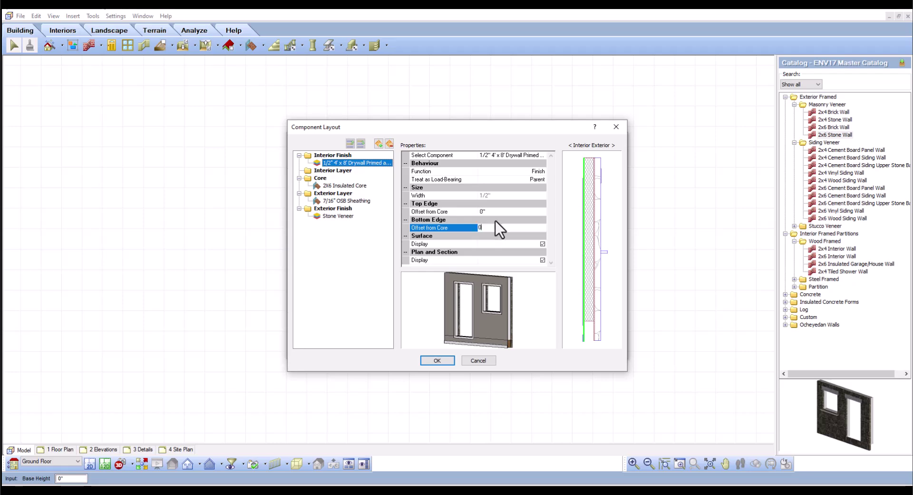
{"action": "left_click", "coordinate": [501, 213]}
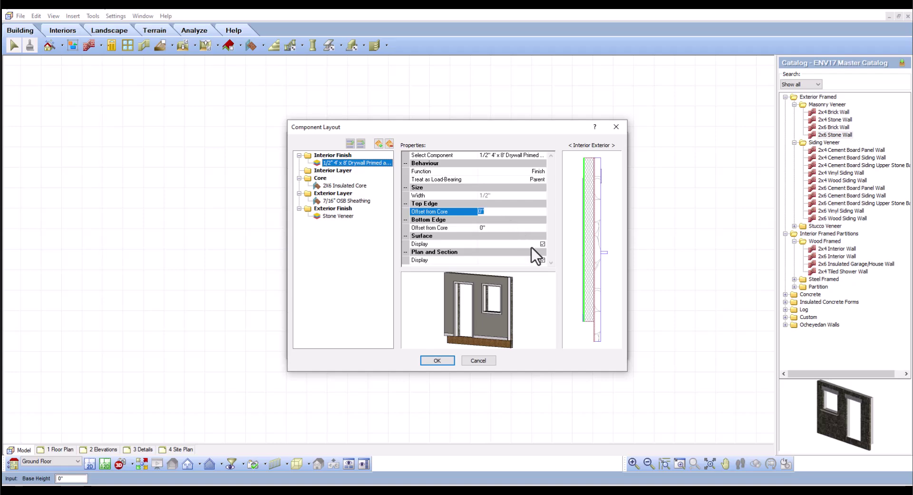
{"action": "left_click", "coordinate": [478, 361]}
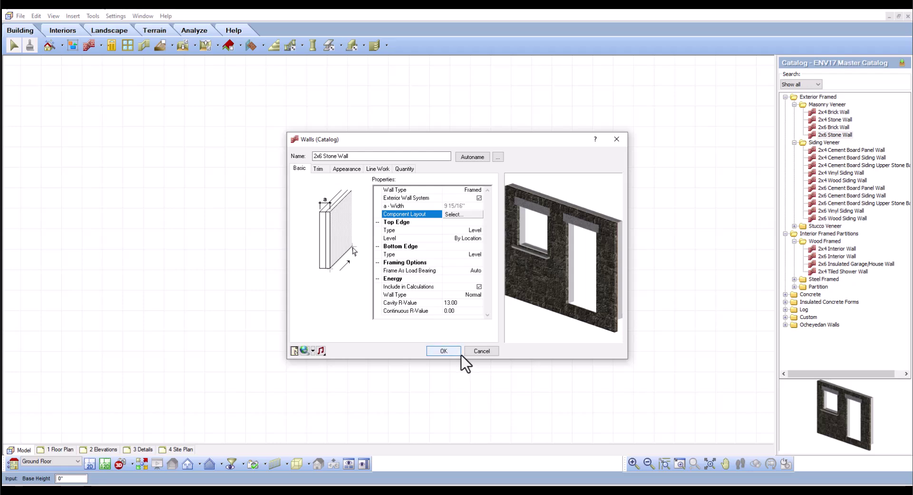
Try User Defined as the wall's top edge level, inspect its wall height setting, and return the level to By Location.
{"action": "left_click", "coordinate": [469, 239]}
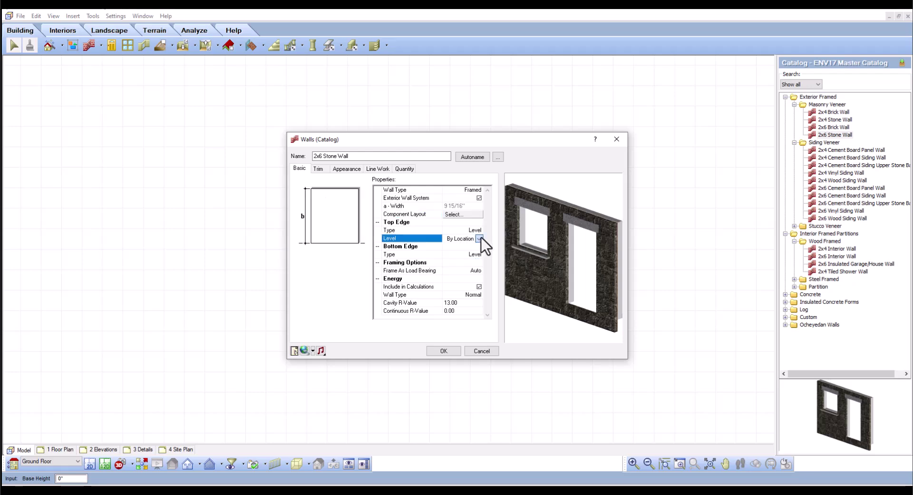
{"action": "left_click", "coordinate": [480, 238]}
{"action": "left_click", "coordinate": [465, 253]}
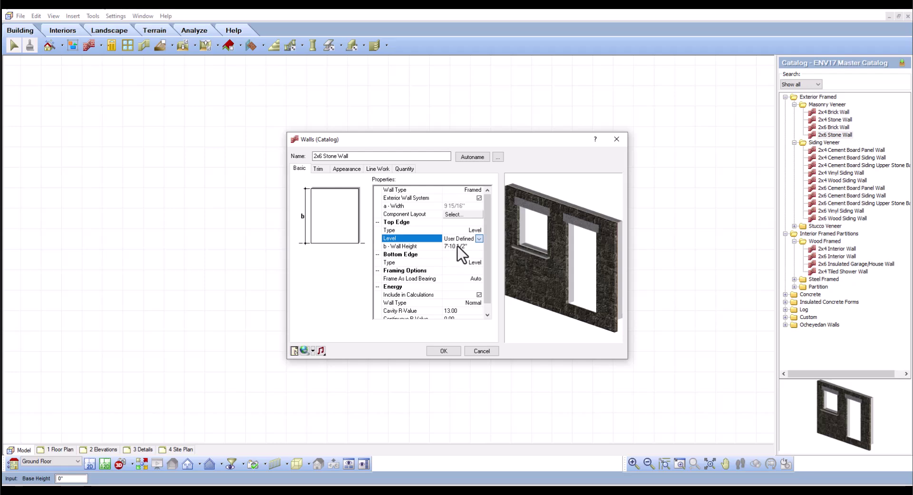
{"action": "left_click", "coordinate": [468, 248]}
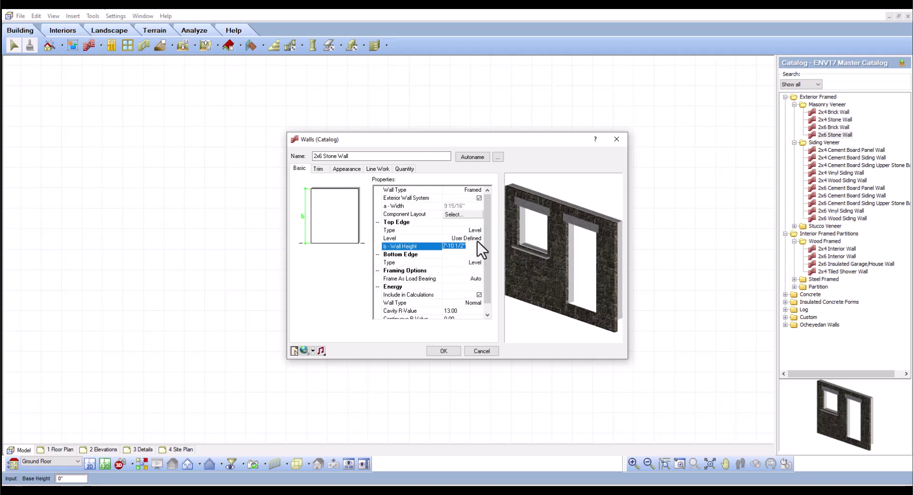
{"action": "left_click", "coordinate": [477, 240]}
{"action": "left_click", "coordinate": [462, 247]}
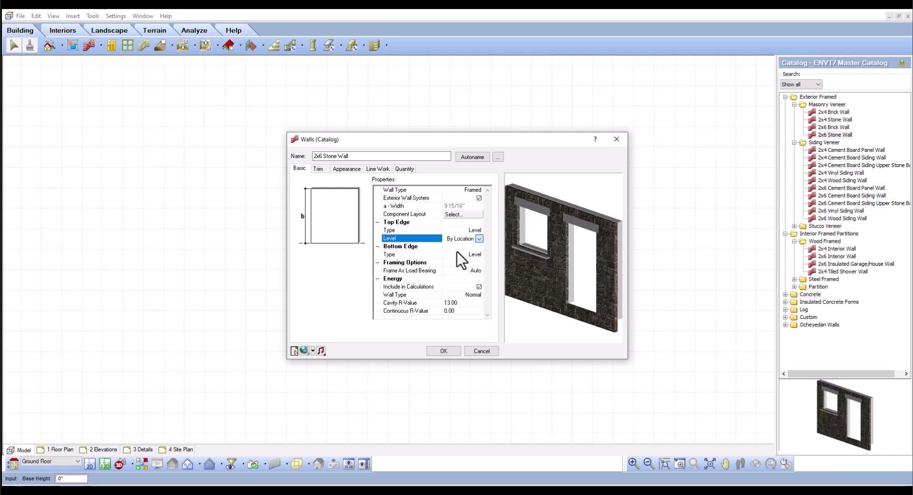
Try the Slope and Step types for the wall's top edge to compare their height settings.
{"action": "left_click", "coordinate": [479, 230]}
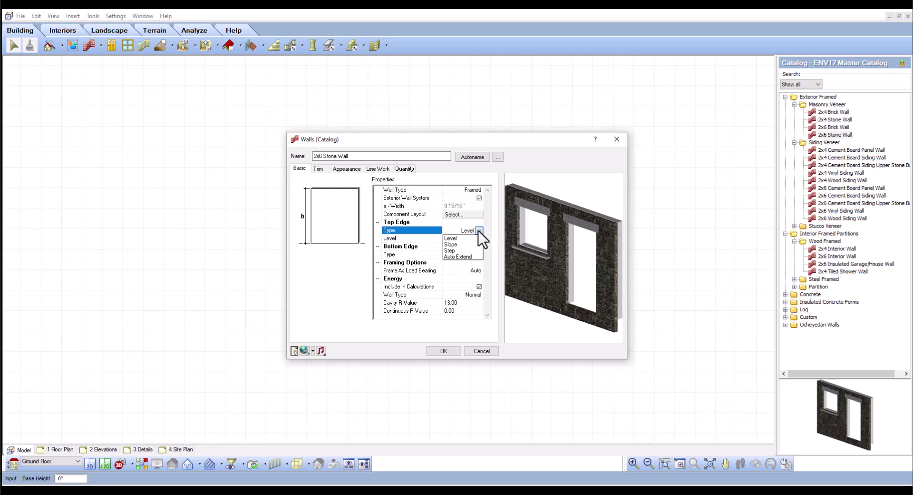
{"action": "left_click", "coordinate": [450, 244]}
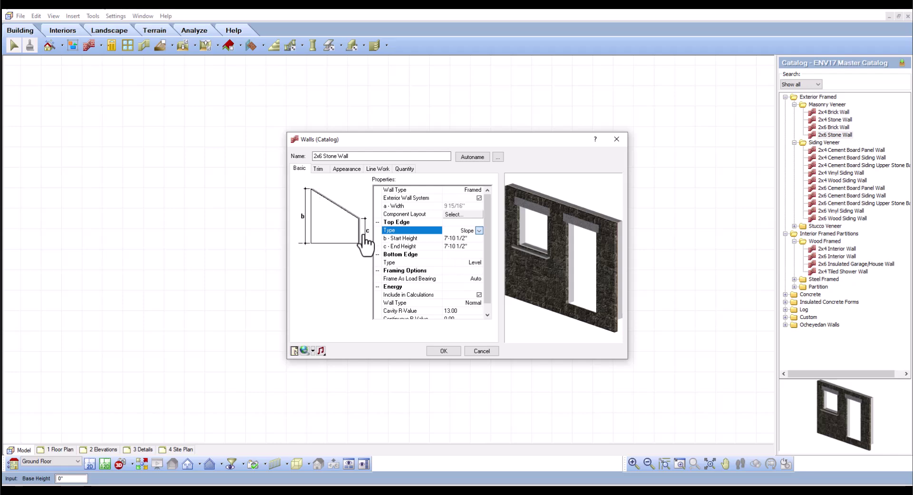
{"action": "left_click", "coordinate": [480, 230]}
{"action": "left_click", "coordinate": [453, 252]}
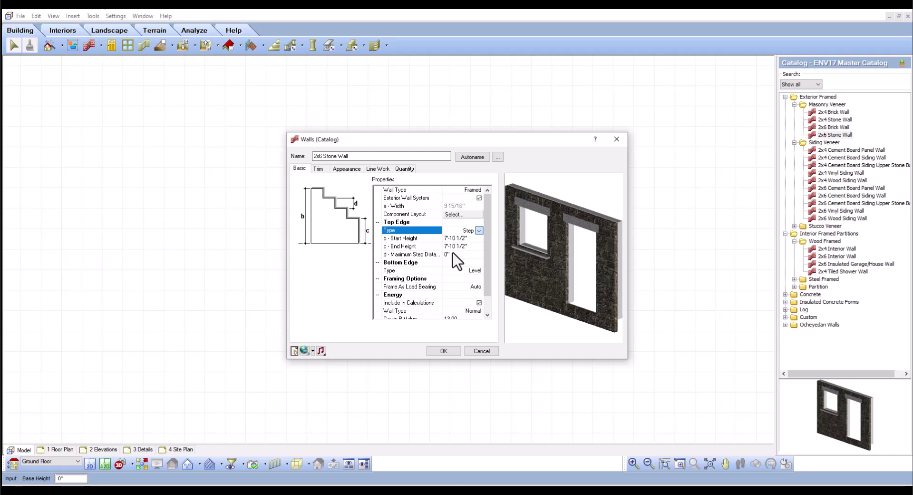
Try Auto Extend as the wall's top edge type, inspect its offset from roof surface, and return the type to Level.
{"action": "left_click", "coordinate": [479, 231]}
{"action": "left_click", "coordinate": [455, 258]}
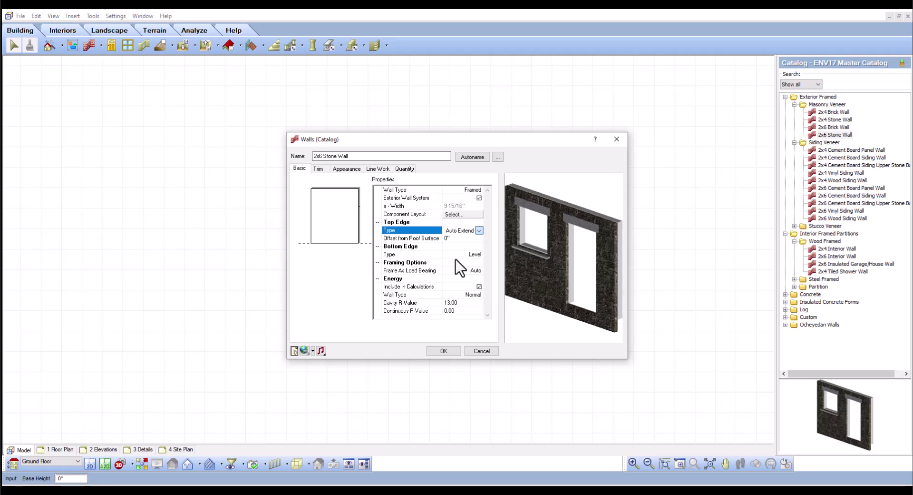
{"action": "left_click", "coordinate": [446, 238]}
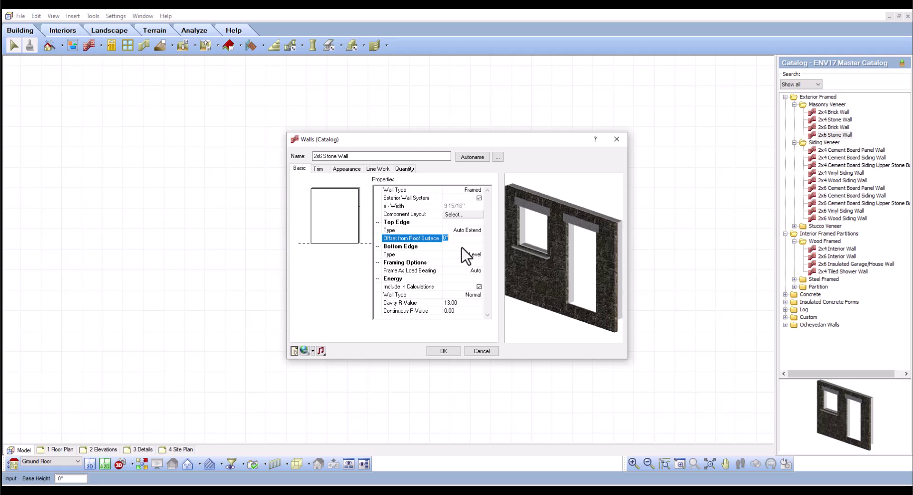
{"action": "left_click", "coordinate": [479, 229]}
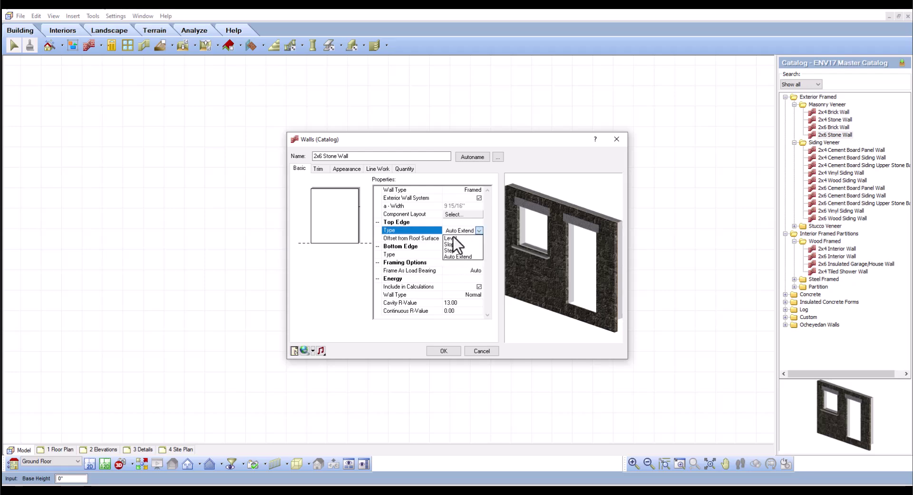
{"action": "left_click", "coordinate": [453, 238]}
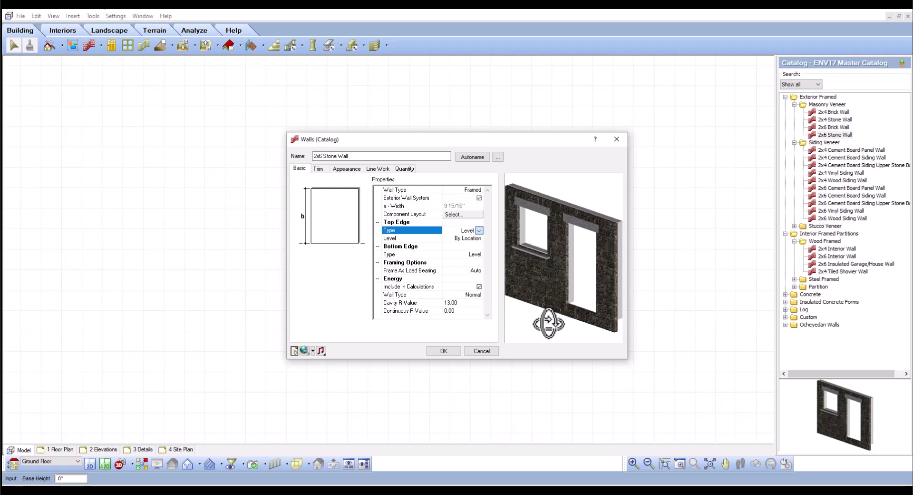
Examine the choices for framing the wall as load bearing, keeping Auto.
{"action": "left_click", "coordinate": [471, 272]}
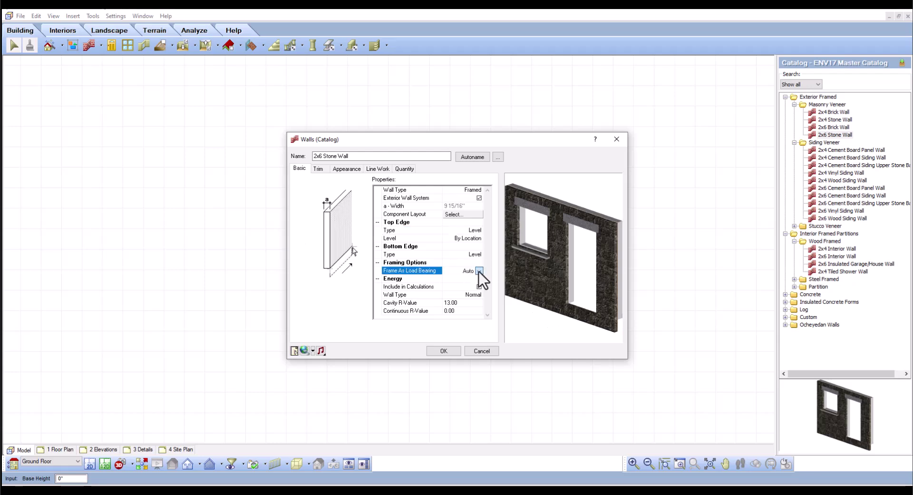
{"action": "left_click", "coordinate": [479, 271]}
{"action": "left_click", "coordinate": [448, 290]}
Review the wall's energy settings: inclusion in calculations, wall type, and cavity and continuous R-values.
{"action": "left_click", "coordinate": [427, 287]}
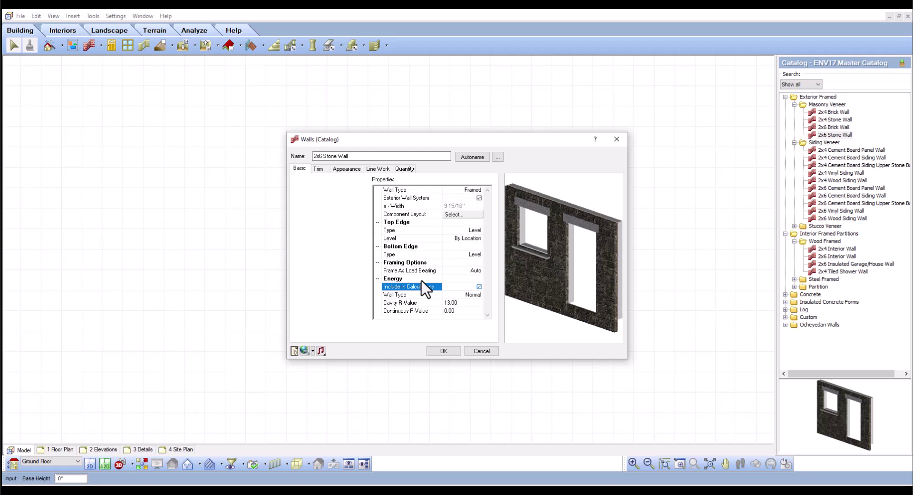
{"action": "left_click", "coordinate": [481, 298]}
{"action": "left_click", "coordinate": [481, 298]}
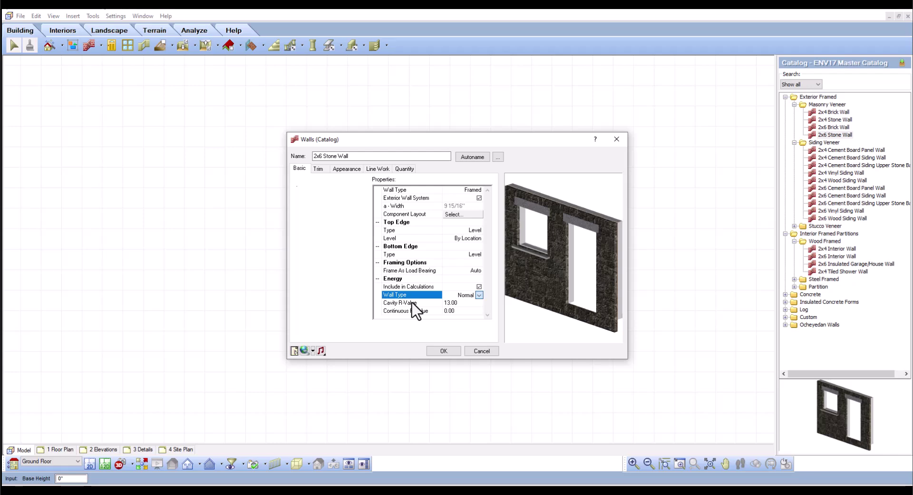
{"action": "left_click", "coordinate": [399, 311]}
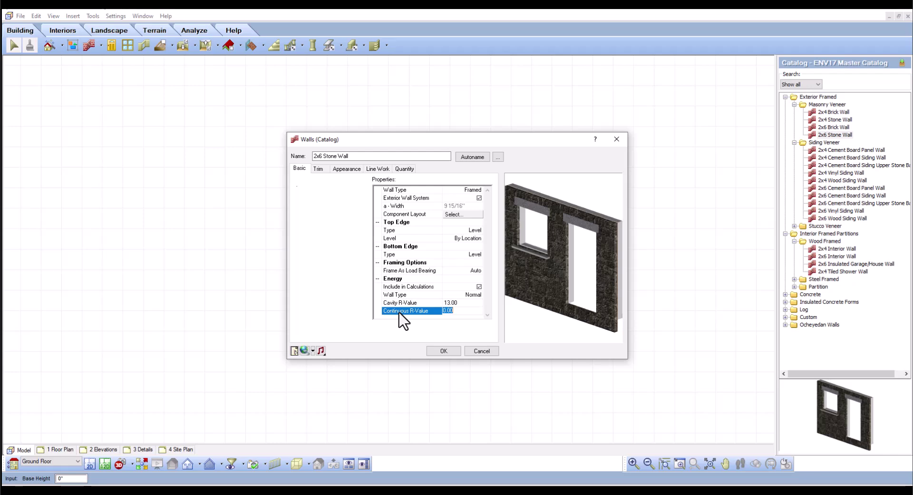
Review the stone wall's trim packages, including S4S Interior Base Package and Exterior Concrete Trim Package, and inspect the wall preview.
{"action": "left_click", "coordinate": [318, 169]}
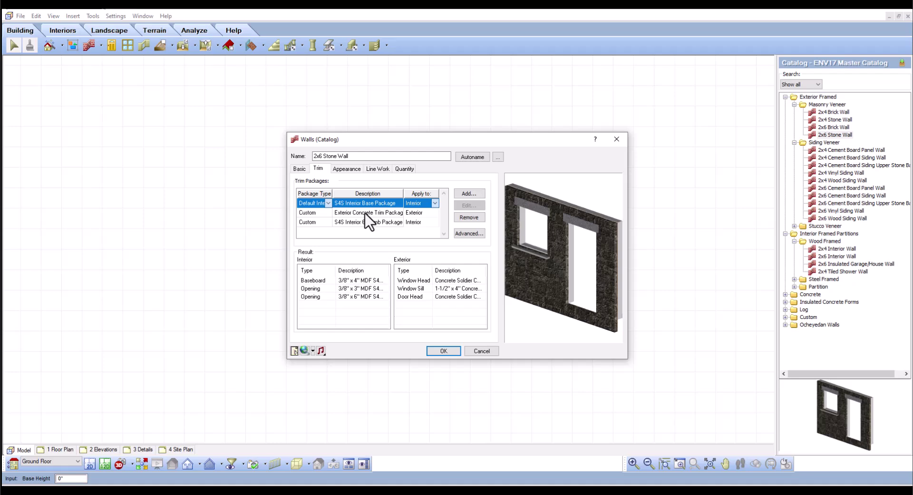
{"action": "left_click", "coordinate": [366, 213]}
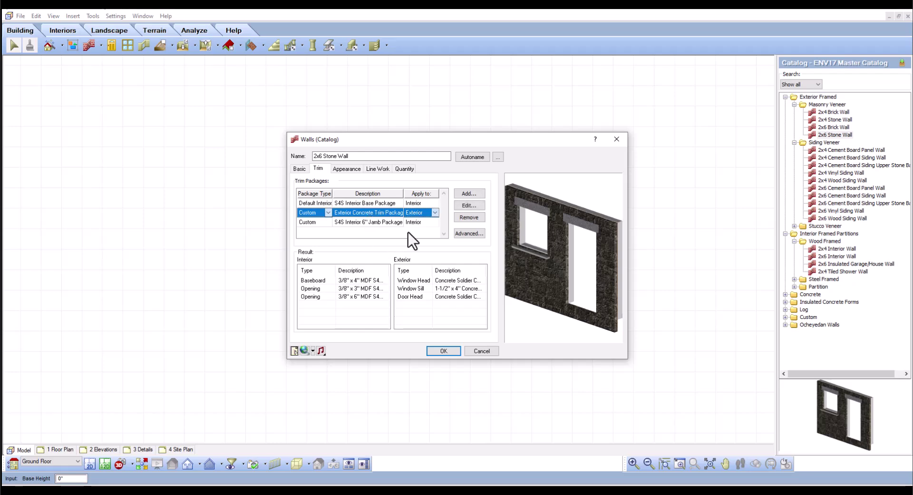
{"action": "left_click_drag", "start_coordinate": [542, 238], "coordinate": [541, 236]}
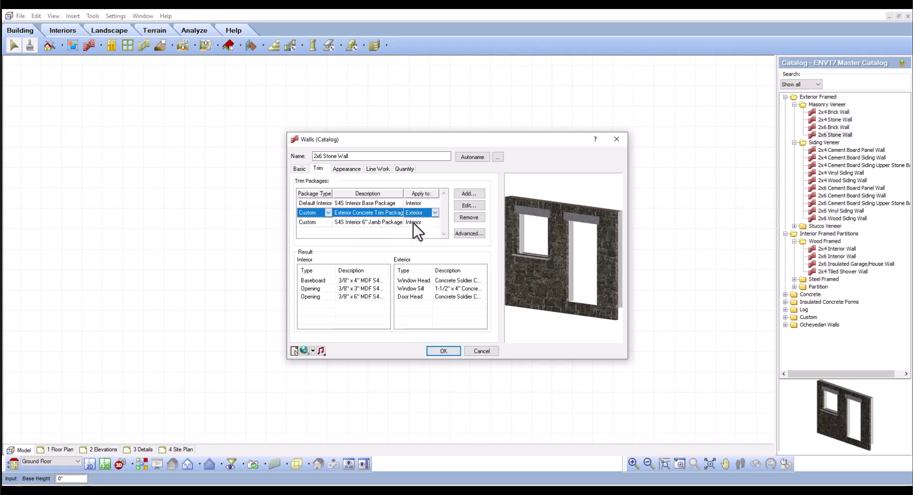
{"action": "left_click", "coordinate": [317, 203]}
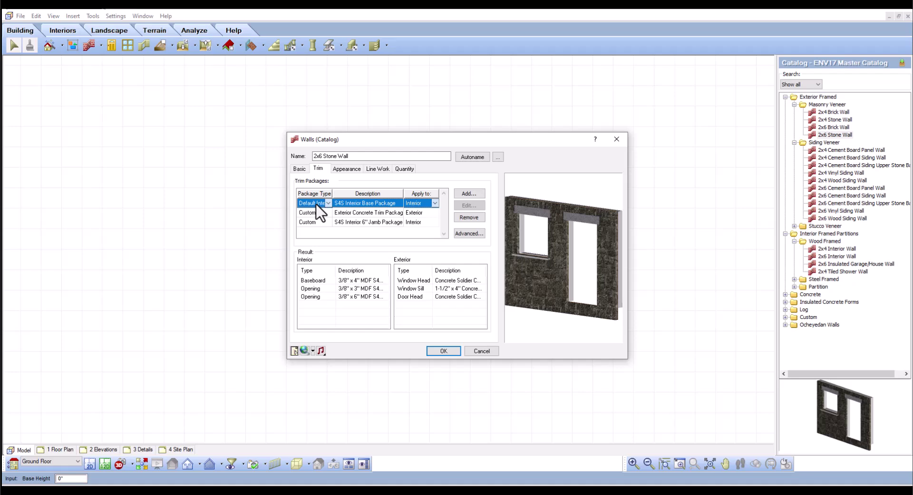
{"action": "left_click", "coordinate": [365, 213]}
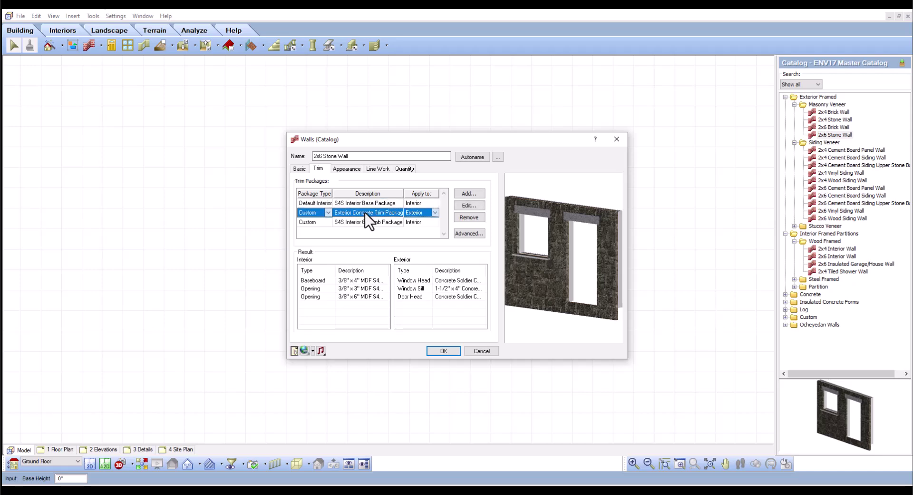
Examine the exterior trims of the Exterior Concrete Trim Package in the advanced trim settings.
{"action": "left_click", "coordinate": [466, 233]}
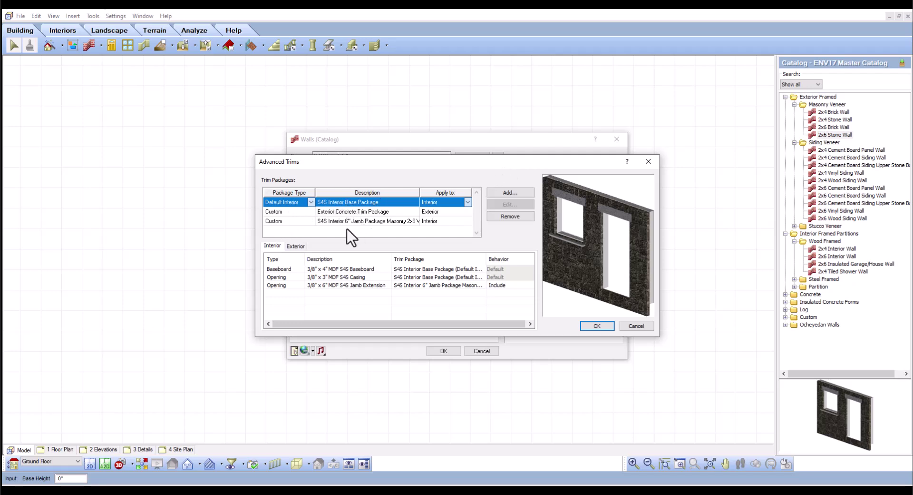
{"action": "left_click", "coordinate": [288, 212]}
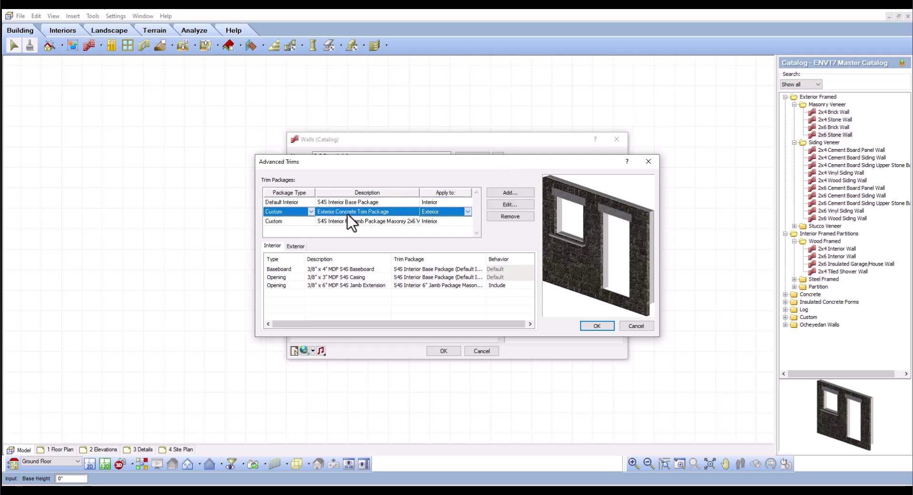
{"action": "left_click", "coordinate": [294, 246]}
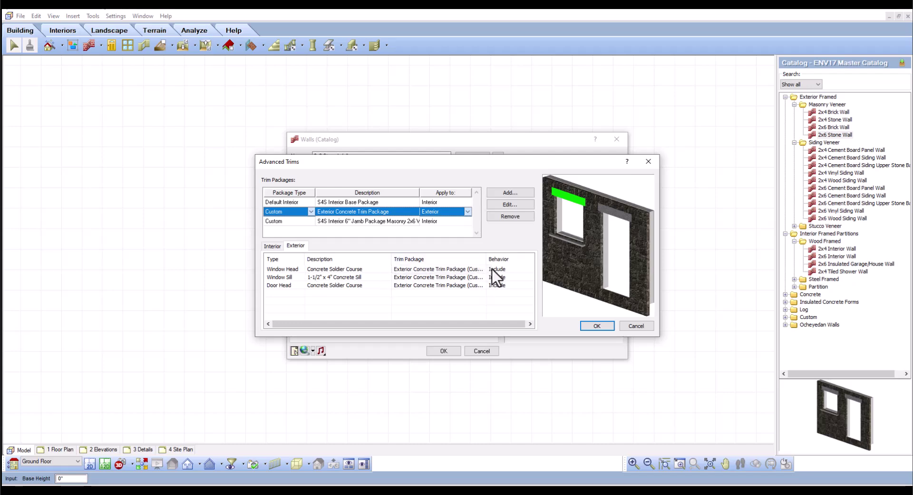
Try setting the Window Head trim's behavior to Exclude, inspect the wall preview, and discard the advanced trim changes.
{"action": "left_click", "coordinate": [506, 270]}
{"action": "left_click", "coordinate": [531, 269]}
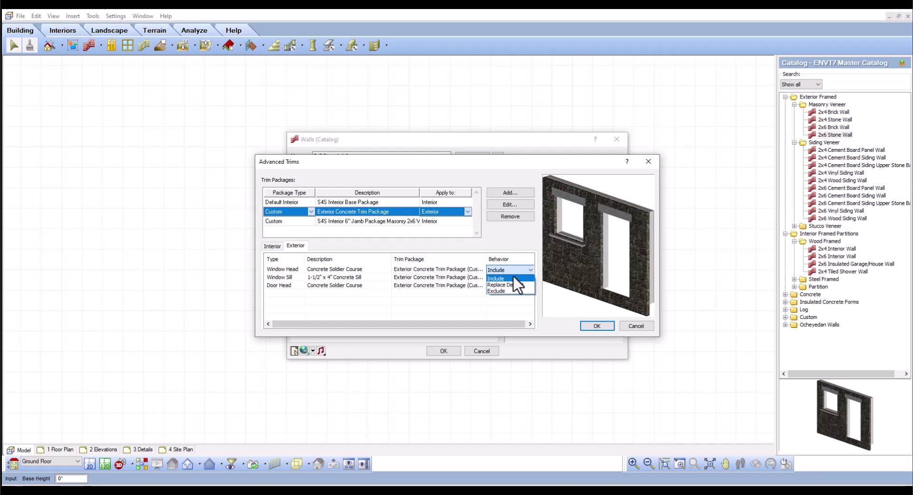
{"action": "left_click", "coordinate": [496, 290]}
{"action": "left_click_drag", "start_coordinate": [567, 260], "coordinate": [589, 225]}
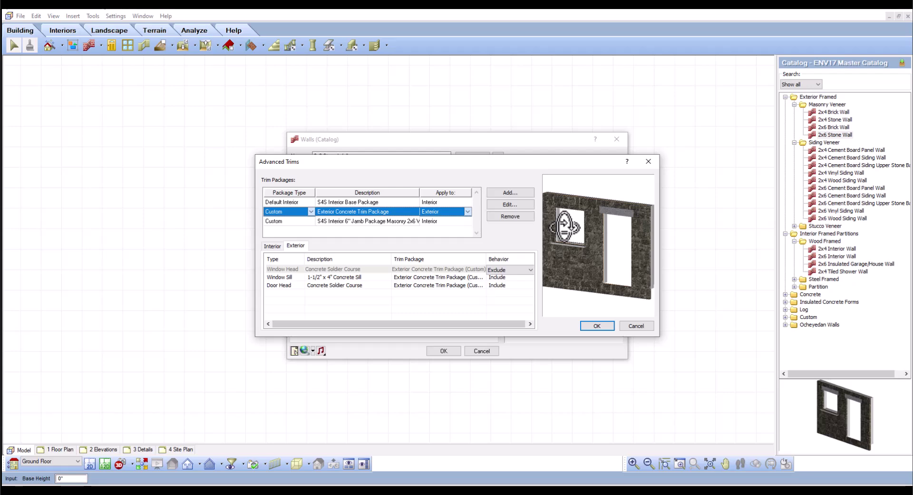
{"action": "left_click", "coordinate": [637, 326]}
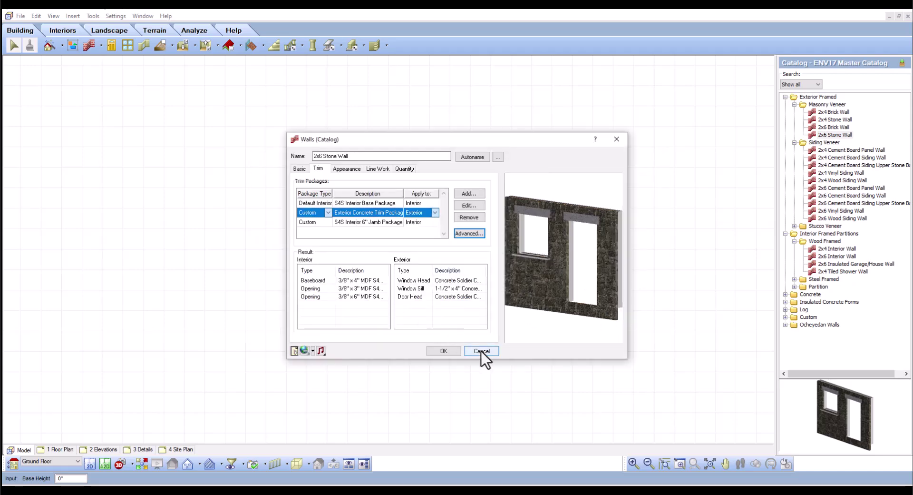
Review the appearance materials assigned to the wall's drywall, insulated core and stone veneer components.
{"action": "left_click", "coordinate": [347, 170]}
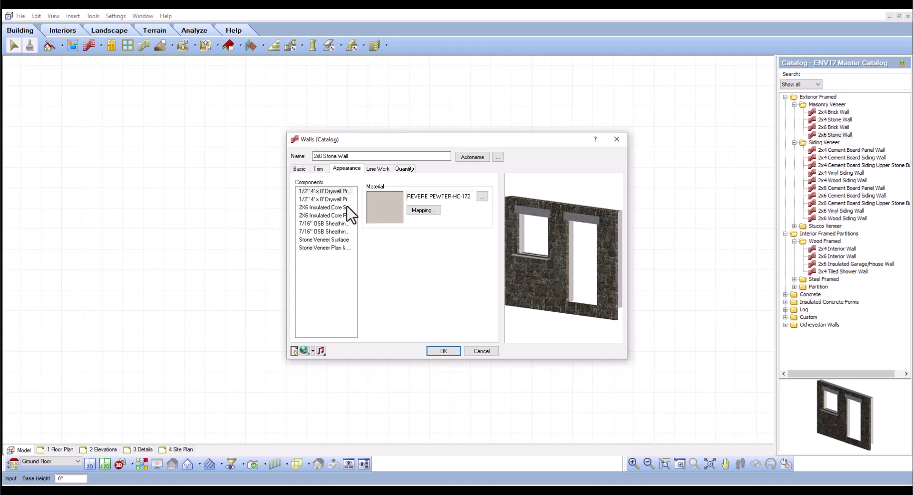
{"action": "left_click", "coordinate": [327, 200]}
{"action": "left_click", "coordinate": [328, 208]}
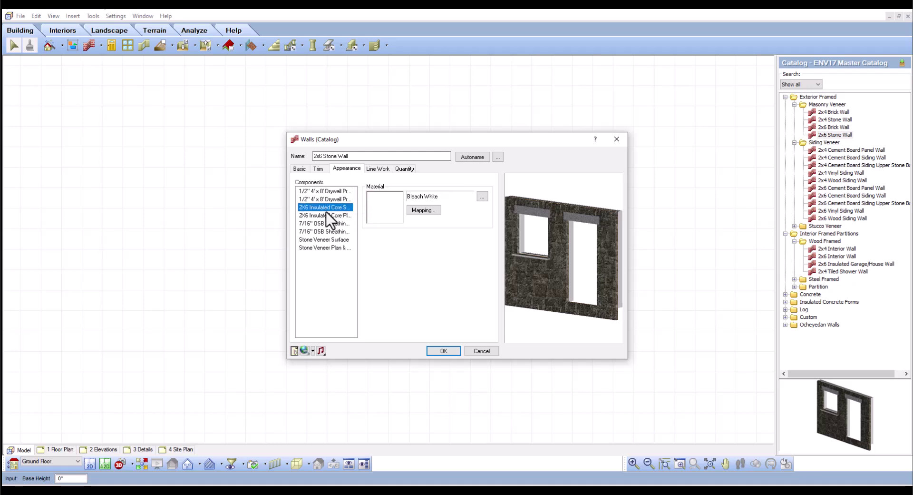
{"action": "left_click", "coordinate": [326, 239]}
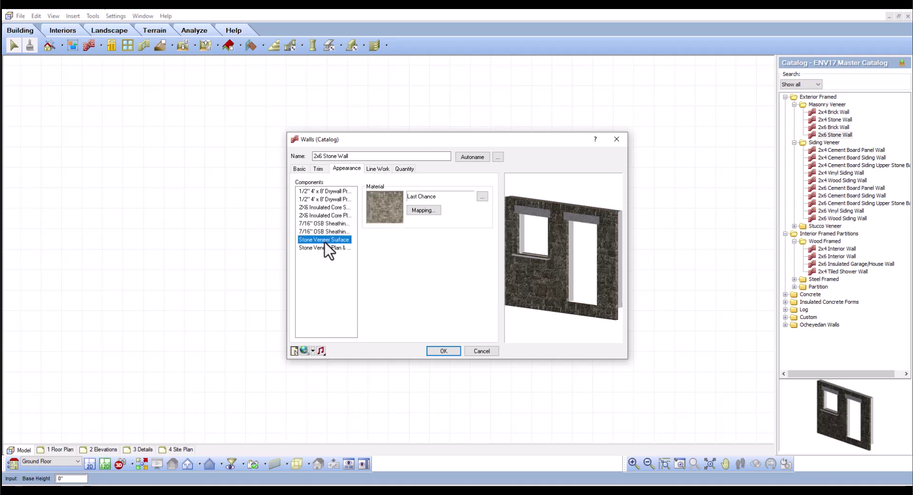
{"action": "left_click", "coordinate": [324, 247]}
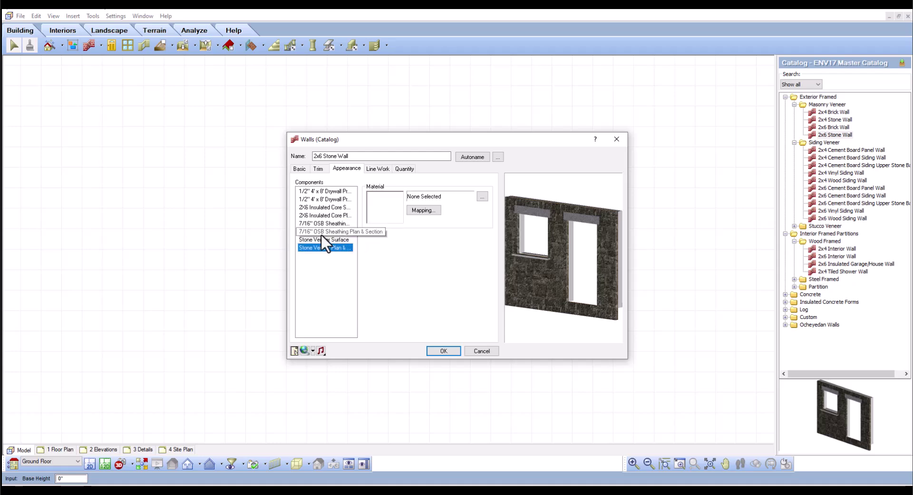
{"action": "left_click", "coordinate": [324, 231]}
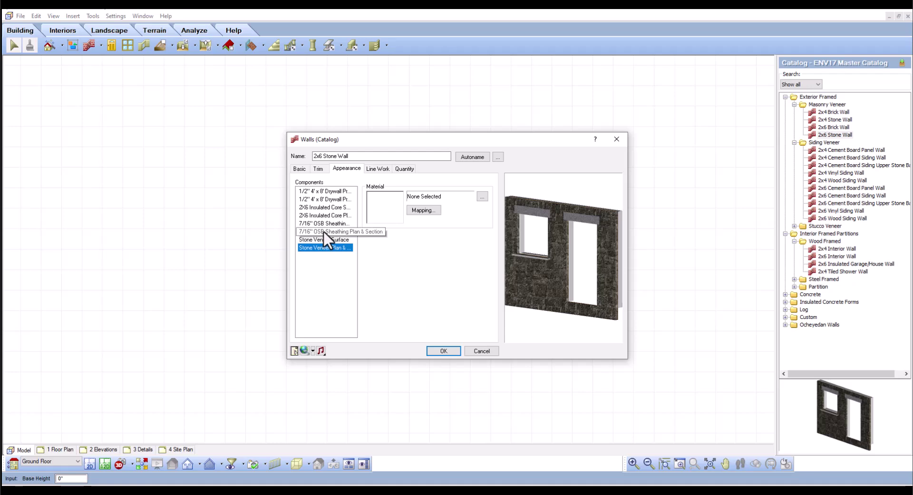
{"action": "left_click", "coordinate": [325, 199]}
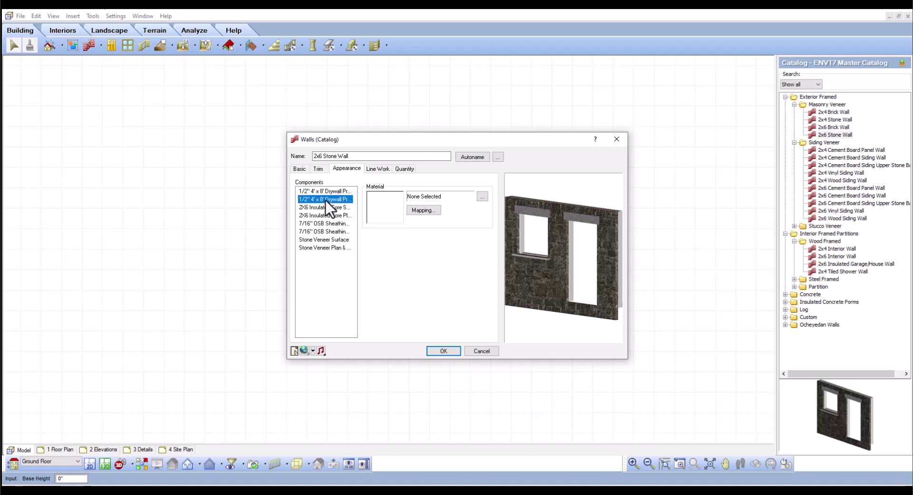
Review the line work layers and hatch patterns of the wall's drywall, insulated core, OSB sheathing and stone veneer surface components.
{"action": "left_click", "coordinate": [373, 170]}
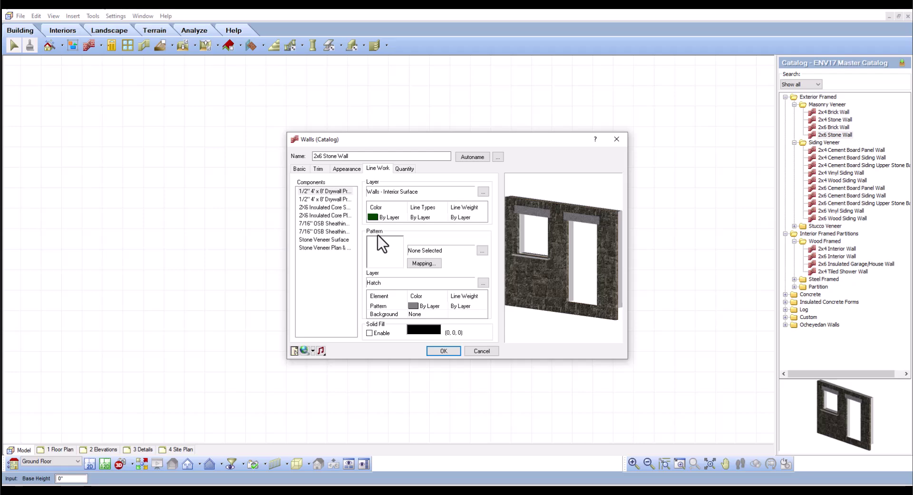
{"action": "left_click", "coordinate": [321, 207]}
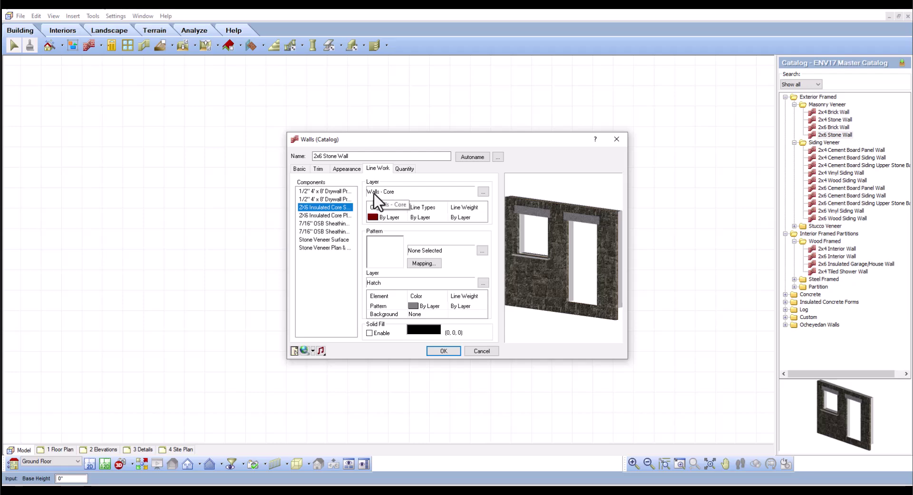
{"action": "left_click", "coordinate": [313, 224]}
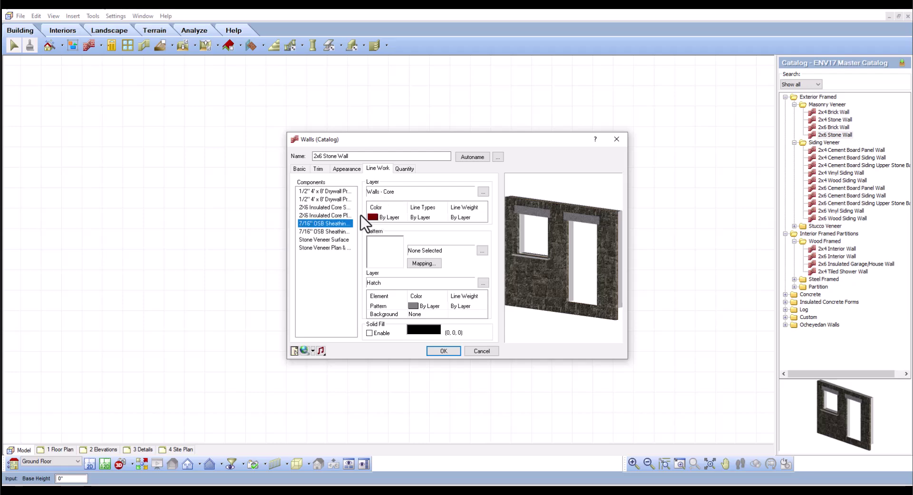
{"action": "left_click", "coordinate": [319, 240]}
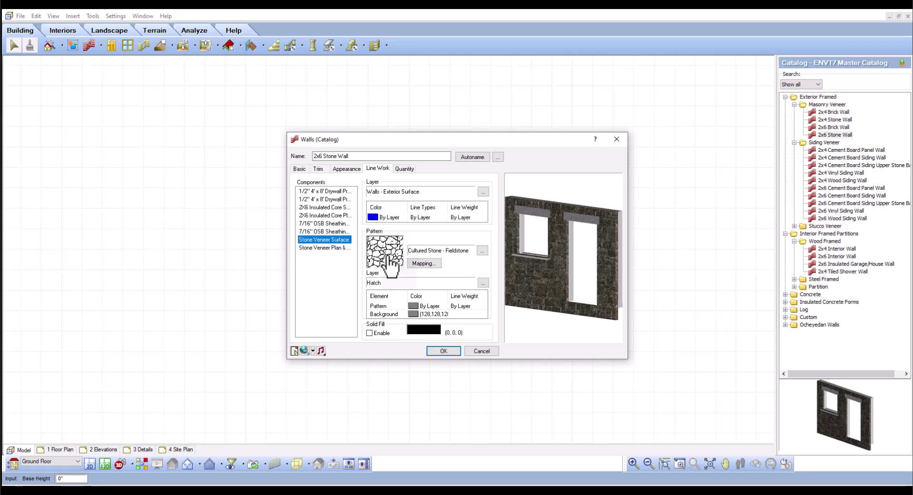
{"action": "left_click", "coordinate": [344, 192]}
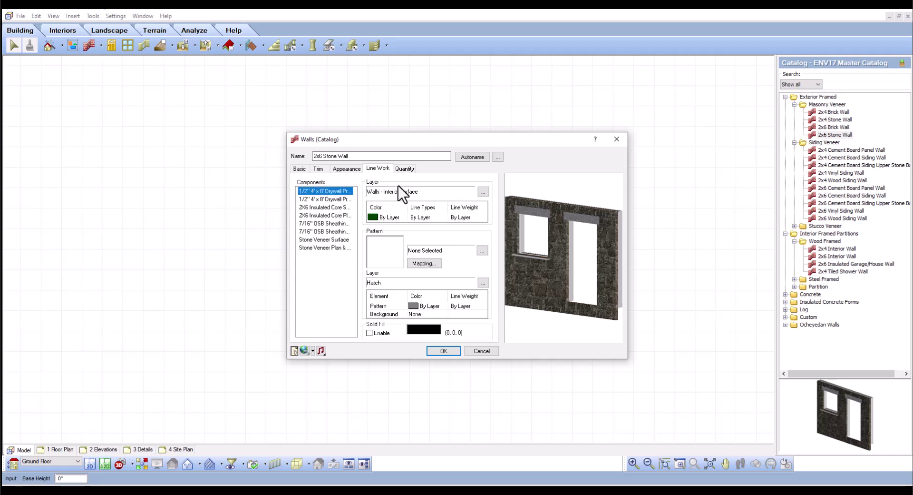
Review the wall's quantity settings and examine the items and formulas in the 1/2" Drywall Components 4x8 assembly.
{"action": "left_click", "coordinate": [404, 169]}
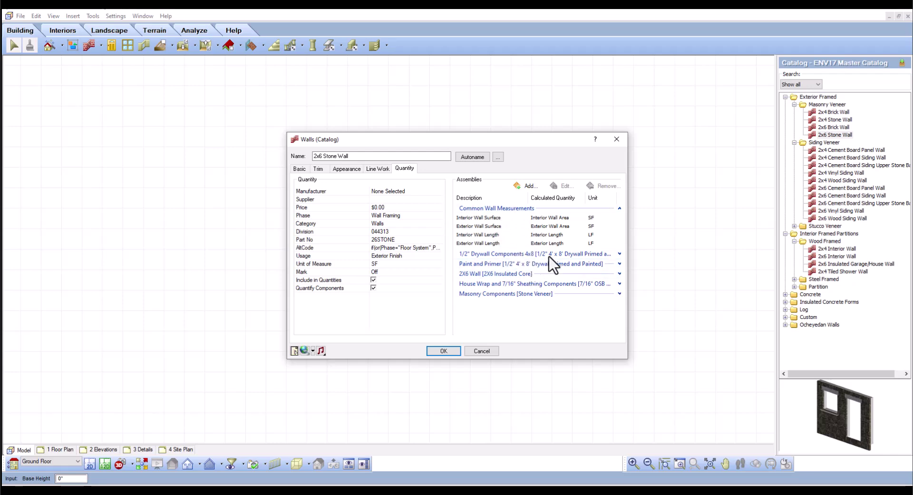
{"action": "left_click", "coordinate": [619, 254]}
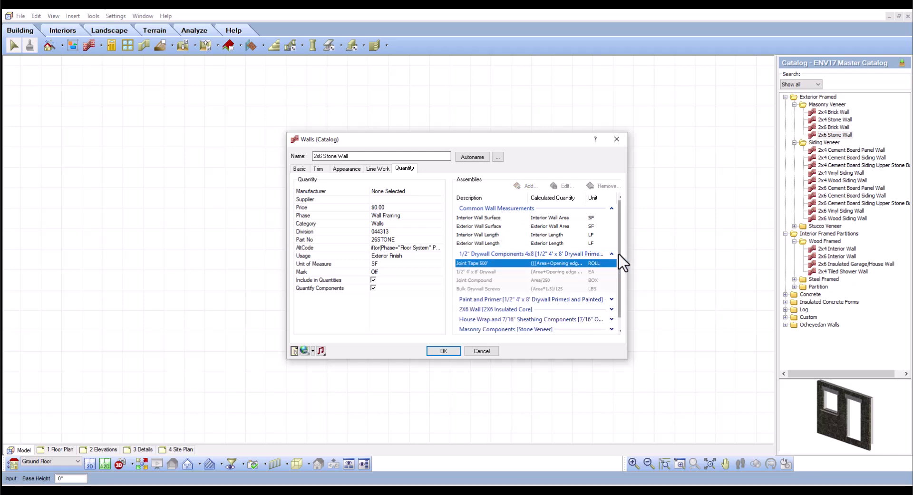
{"action": "left_click", "coordinate": [539, 289]}
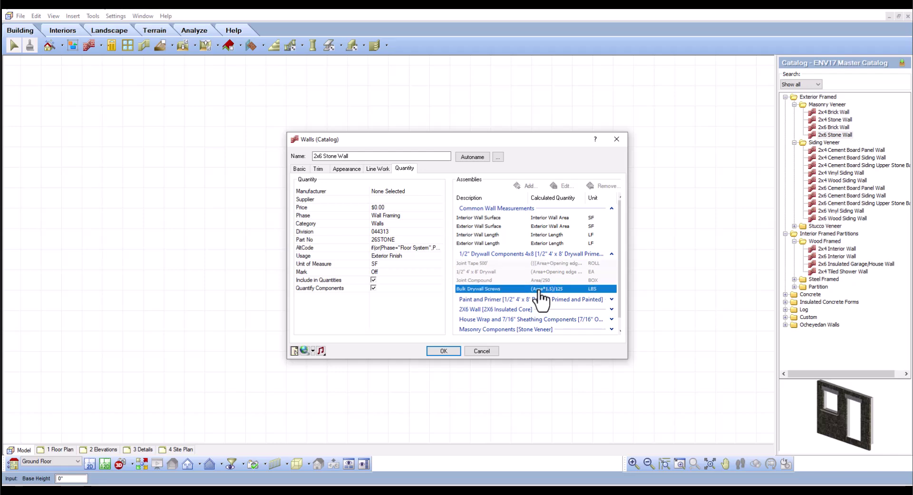
{"action": "left_click", "coordinate": [541, 263]}
Inspect the quantity assemblies of the 2X6 Insulated Core through the component layout, and return to the wall's quantity settings without changes.
{"action": "left_click", "coordinate": [300, 169]}
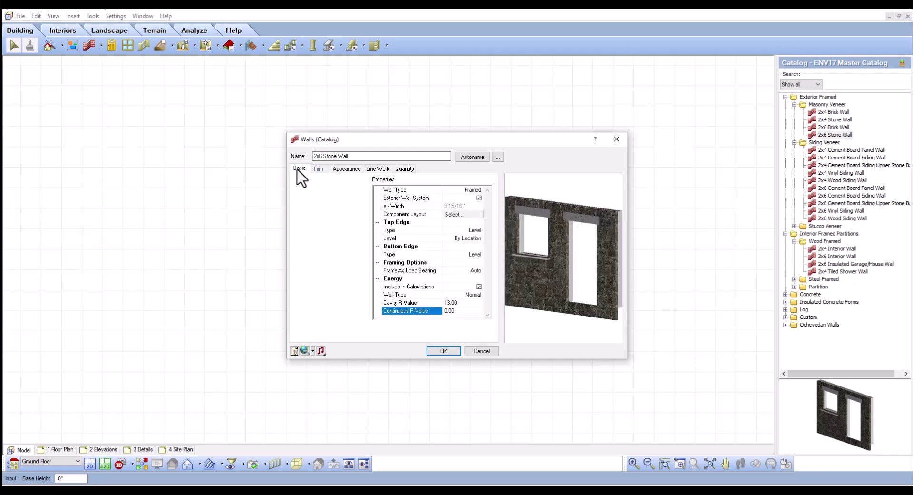
{"action": "left_click", "coordinate": [475, 214]}
{"action": "left_click", "coordinate": [475, 214]}
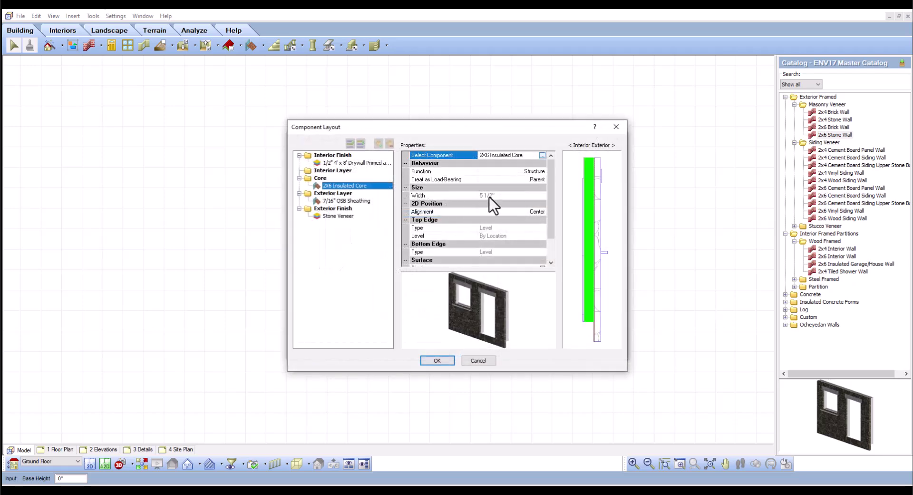
{"action": "left_click", "coordinate": [542, 155]}
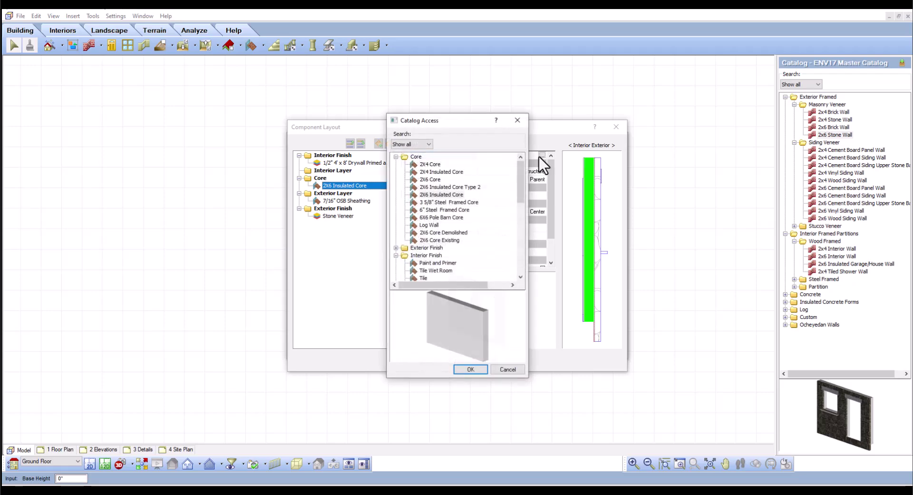
{"action": "left_click", "coordinate": [430, 195]}
{"action": "double_click", "coordinate": [430, 196]}
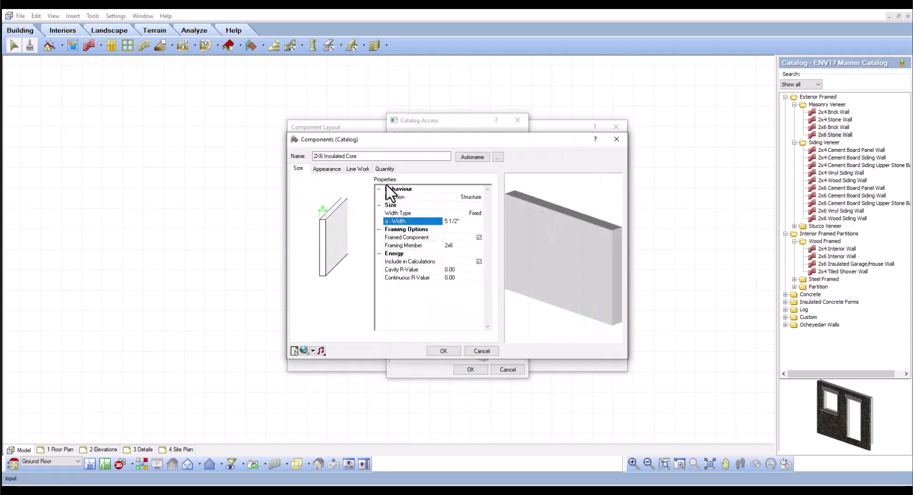
{"action": "left_click", "coordinate": [385, 168]}
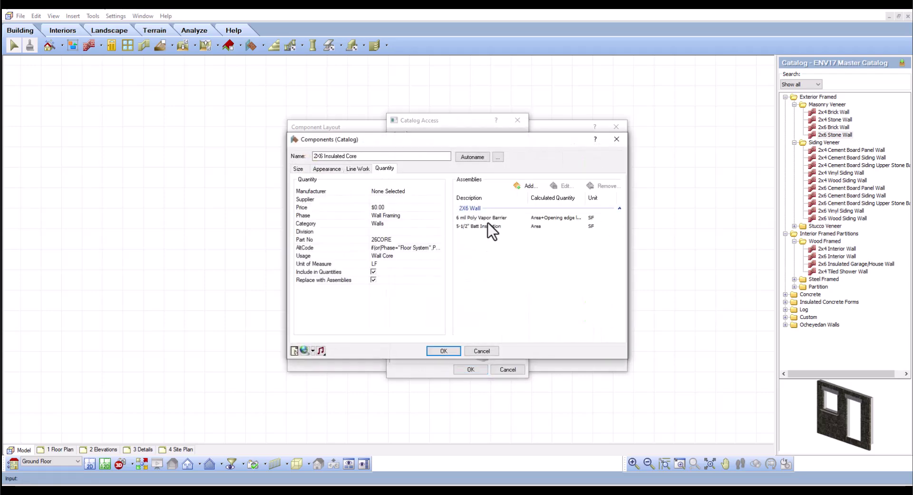
{"action": "left_click", "coordinate": [482, 352]}
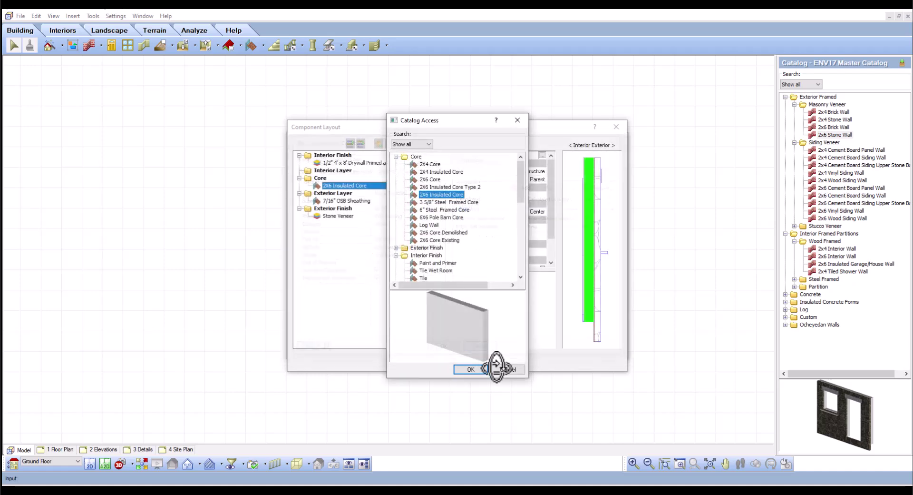
{"action": "left_click", "coordinate": [505, 371]}
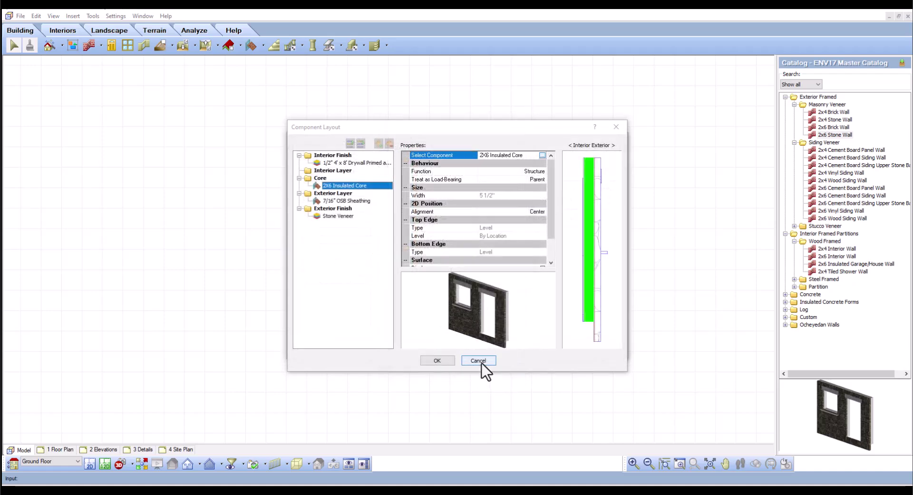
{"action": "left_click", "coordinate": [478, 360]}
{"action": "left_click", "coordinate": [404, 169]}
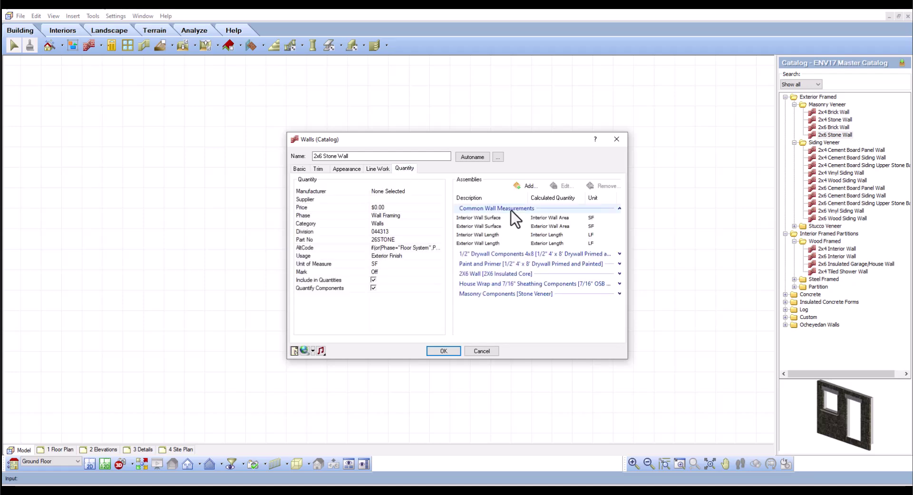